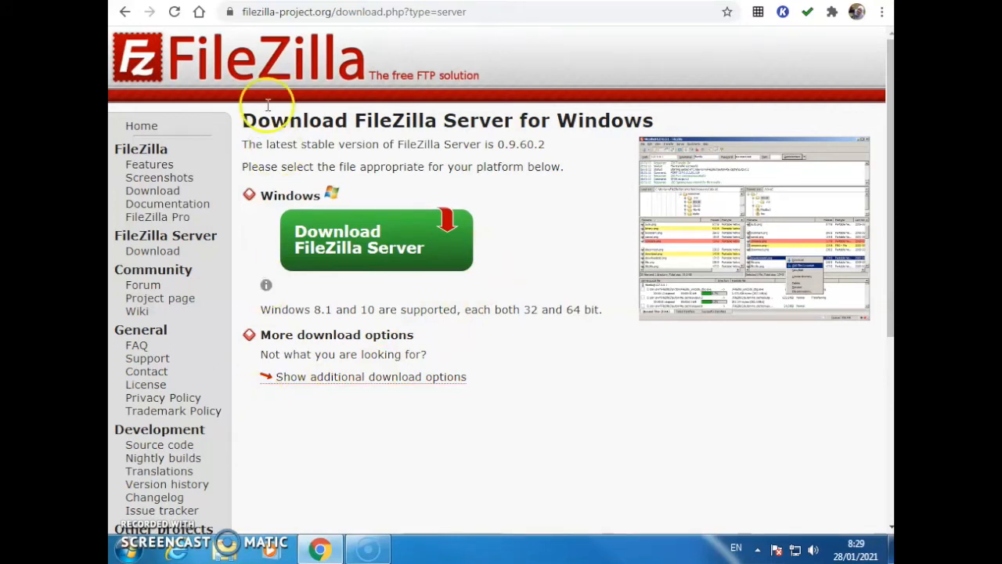
Open the free hosting sign-up page from the aeonfree.com home page, dismiss the ad, and look through the registration form's fields
left_click(263, 1)
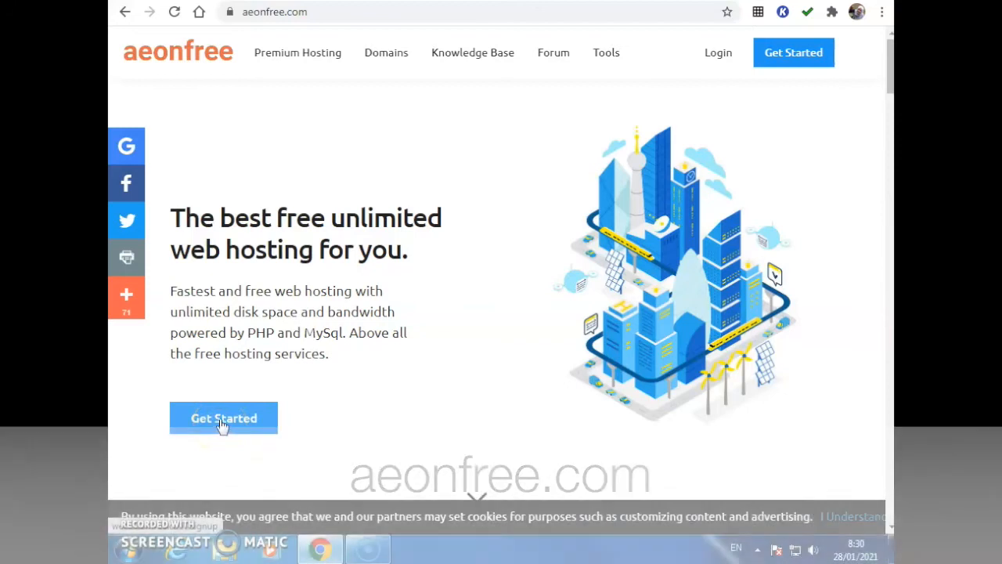
left_click(223, 421)
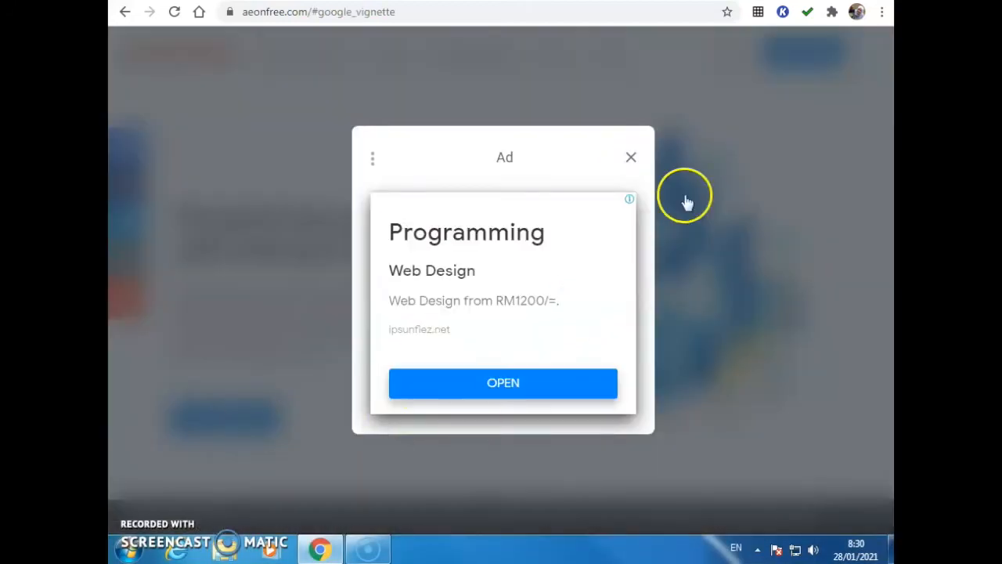
left_click(631, 158)
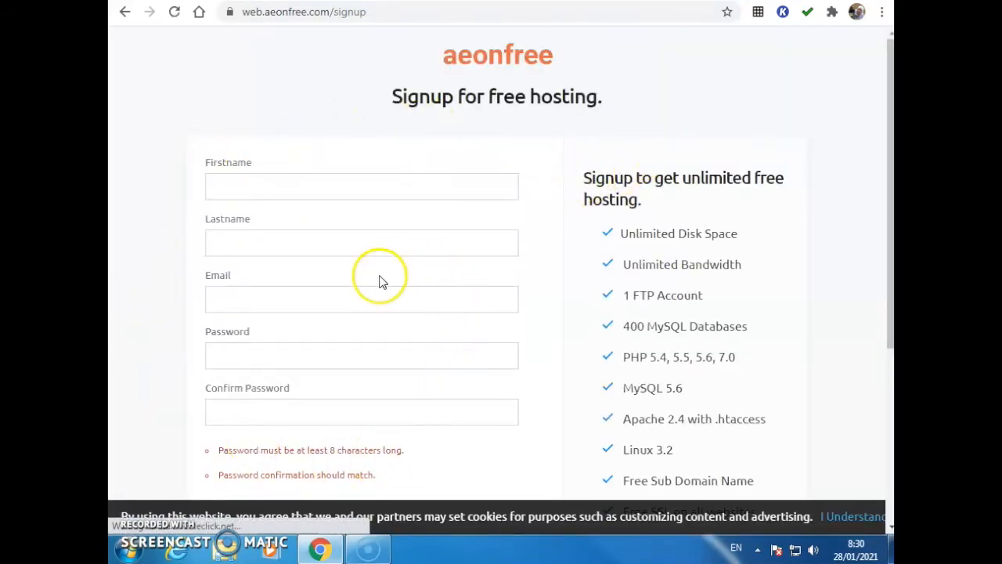
scroll(408, 273, "down", 4)
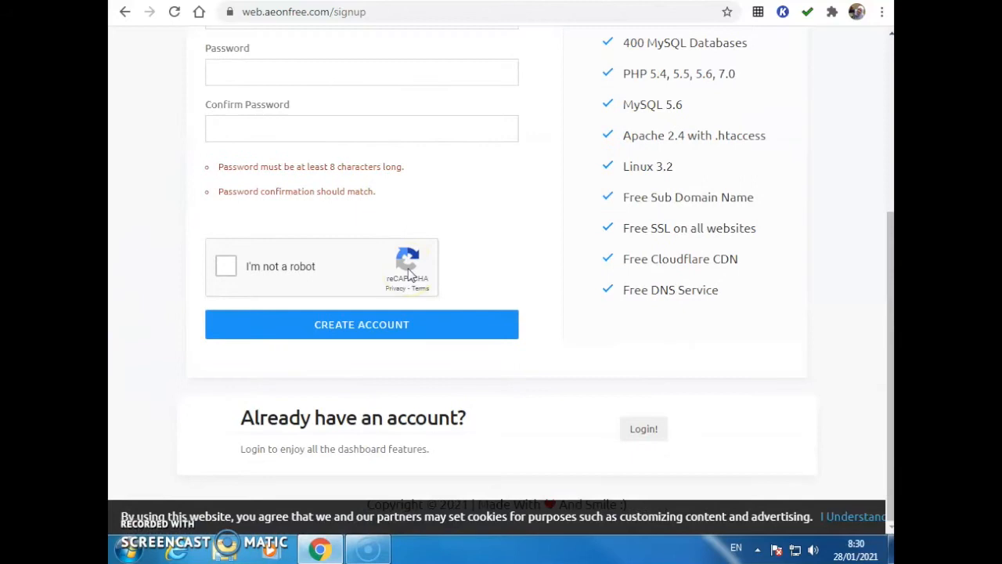
scroll(409, 273, "up", 2)
left_click(438, 270)
scroll(438, 271, "up", 1)
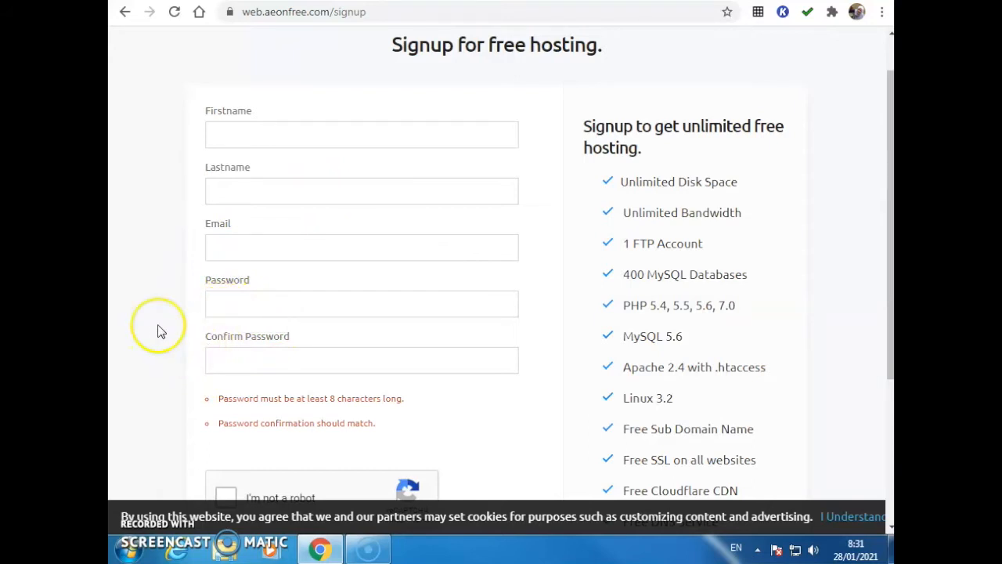
scroll(156, 333, "down", 1)
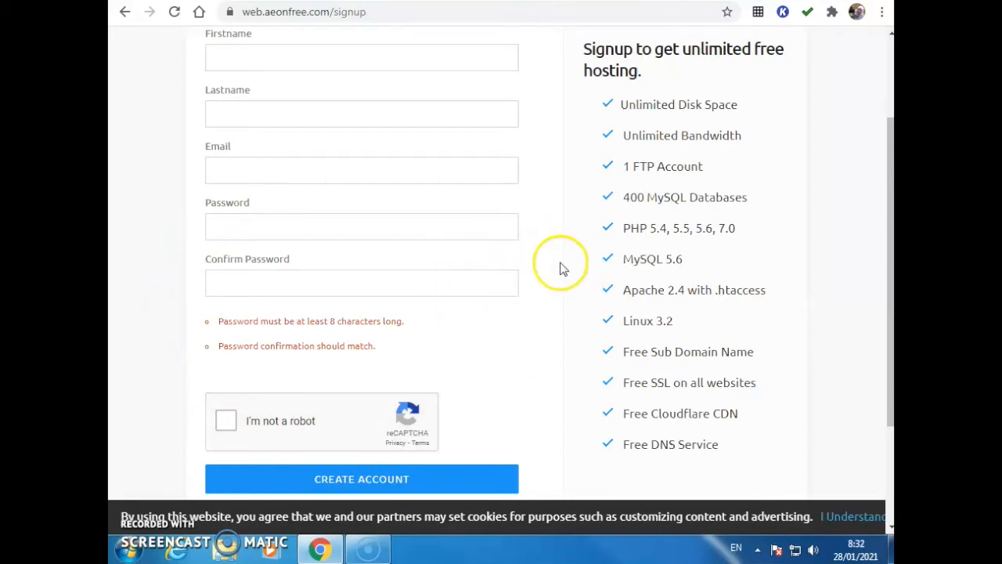
Switch to Gmail, open the AeonFree Account Activation message in Spam, and activate the hosting profile through its link
key("ctrl+Tab")
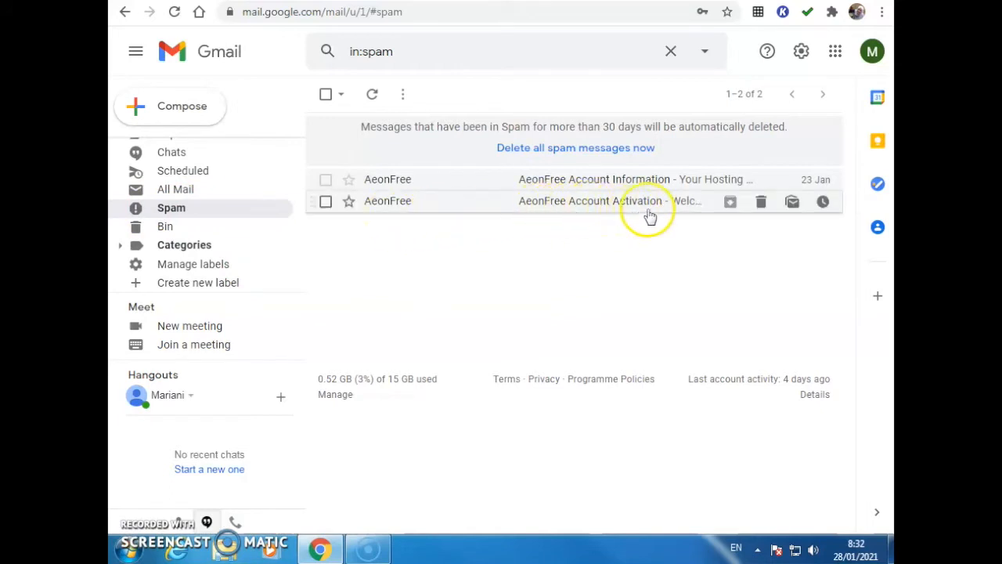
left_click(535, 202)
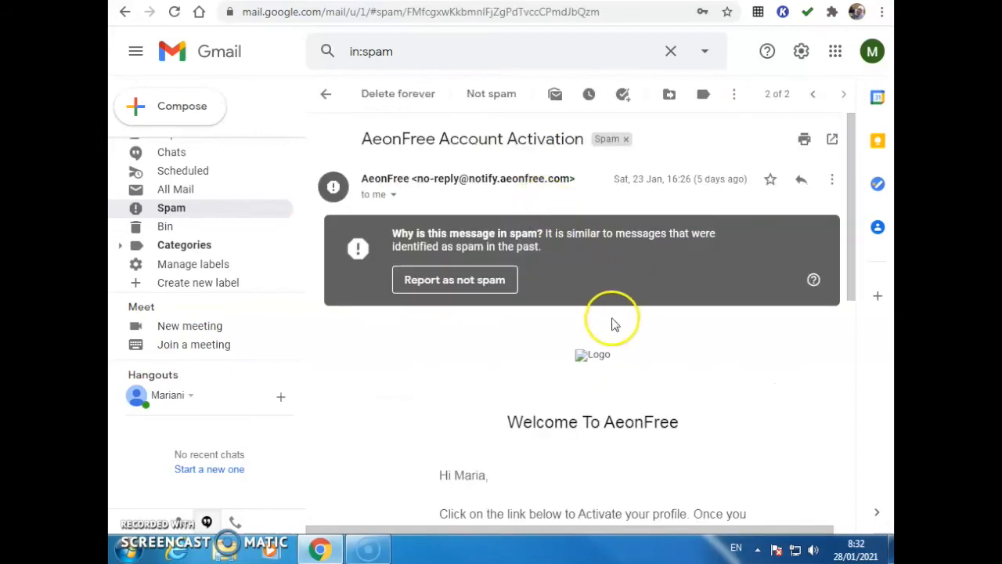
scroll(627, 321, "down", 4)
scroll(568, 335, "up", 1)
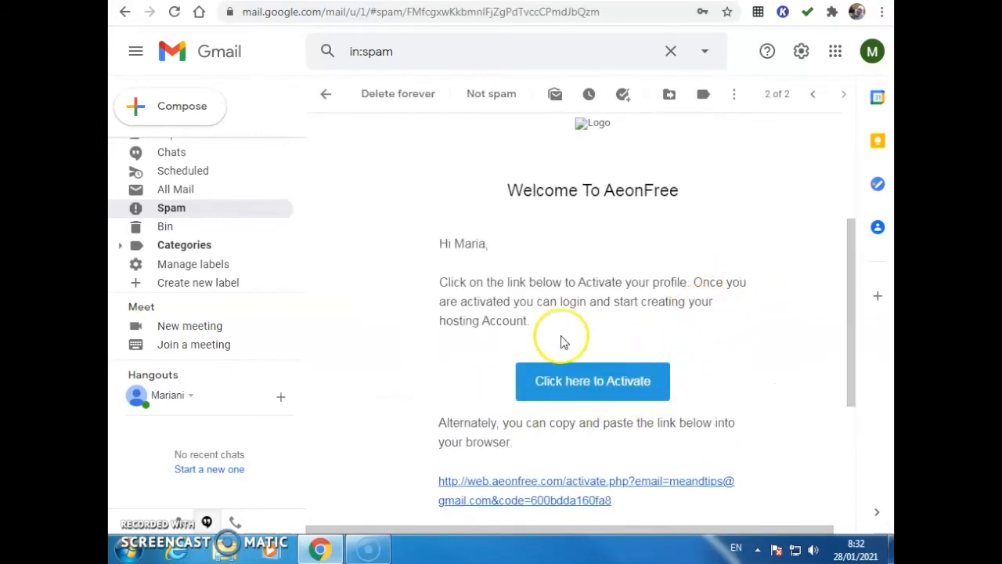
left_click(581, 394)
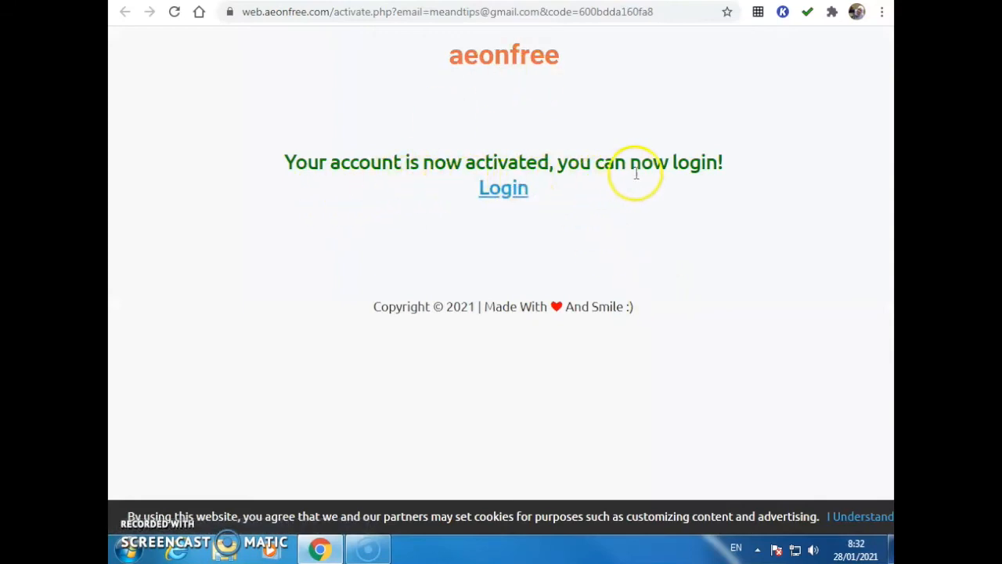
Log in to the AeonFree dashboard with the account e-mail and password, and decline saving the password in the browser
left_click(502, 197)
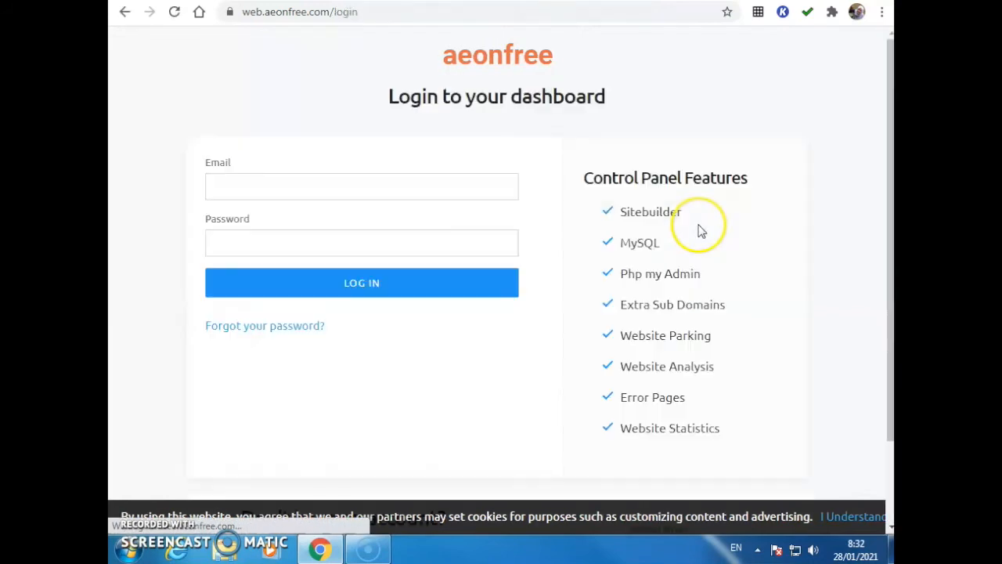
left_click(287, 186)
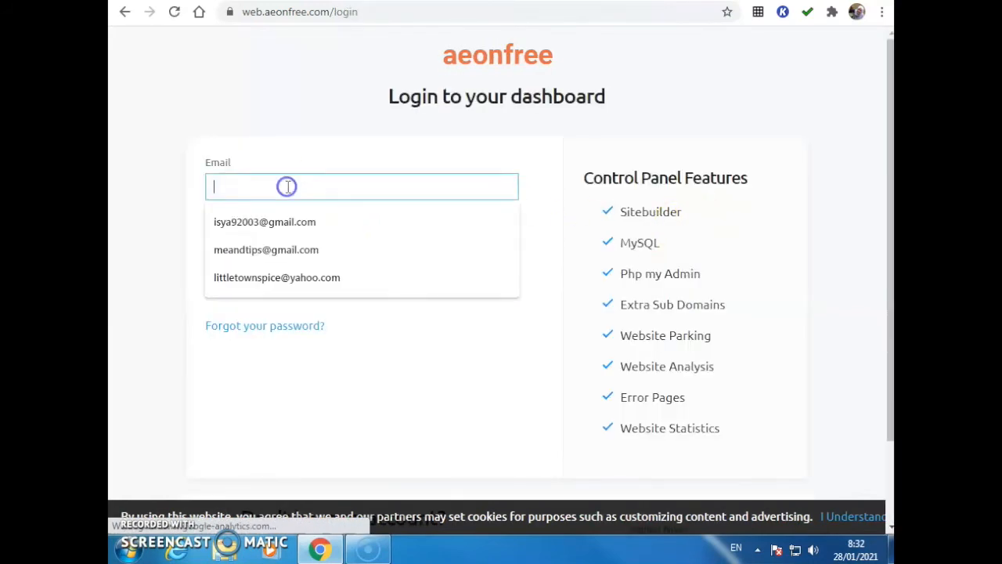
left_click(275, 249)
left_click(241, 243)
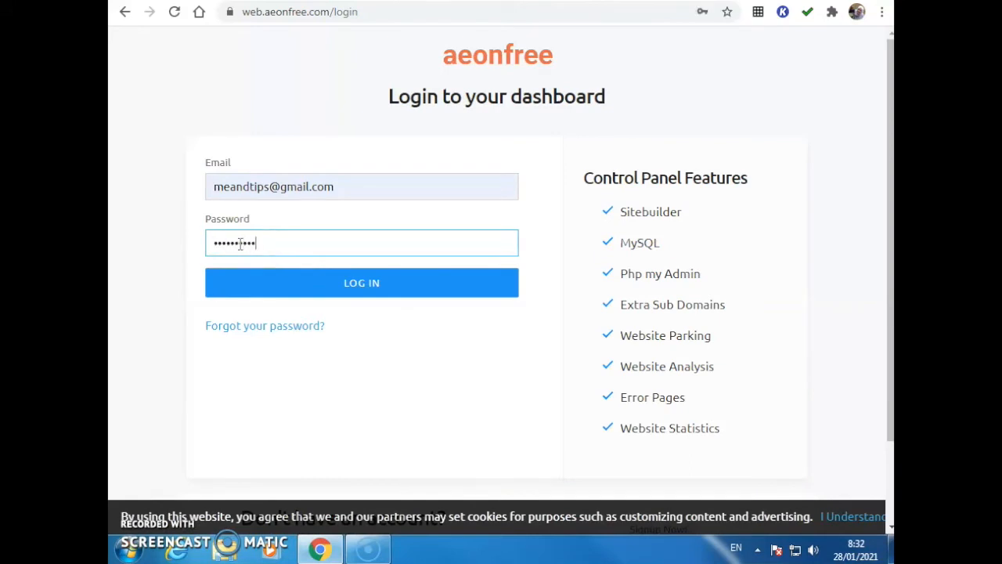
left_click(318, 278)
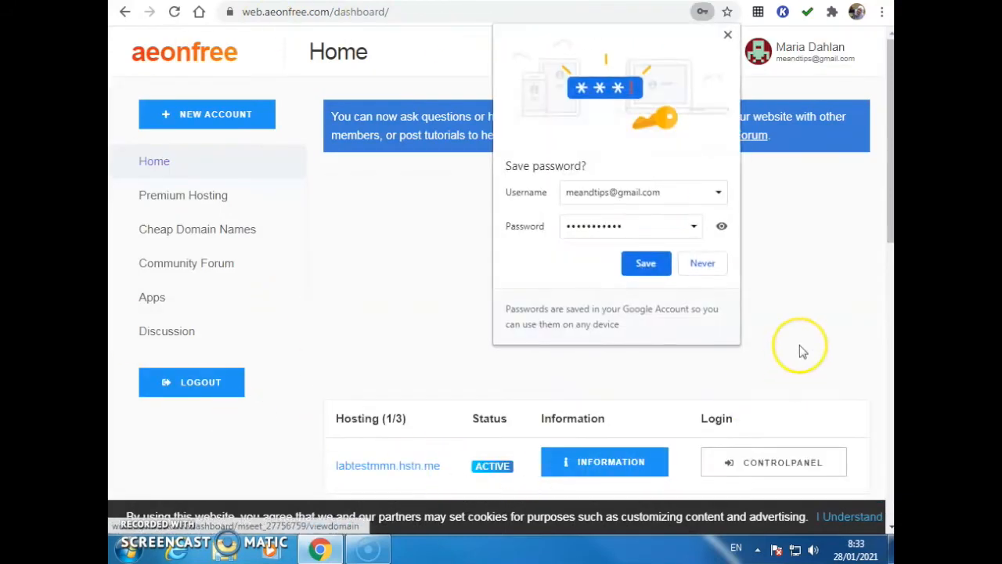
left_click(702, 265)
Look over the dashboard's hosting list and open the domain information for labtestmmn.hstn.me
scroll(513, 264, "down", 3)
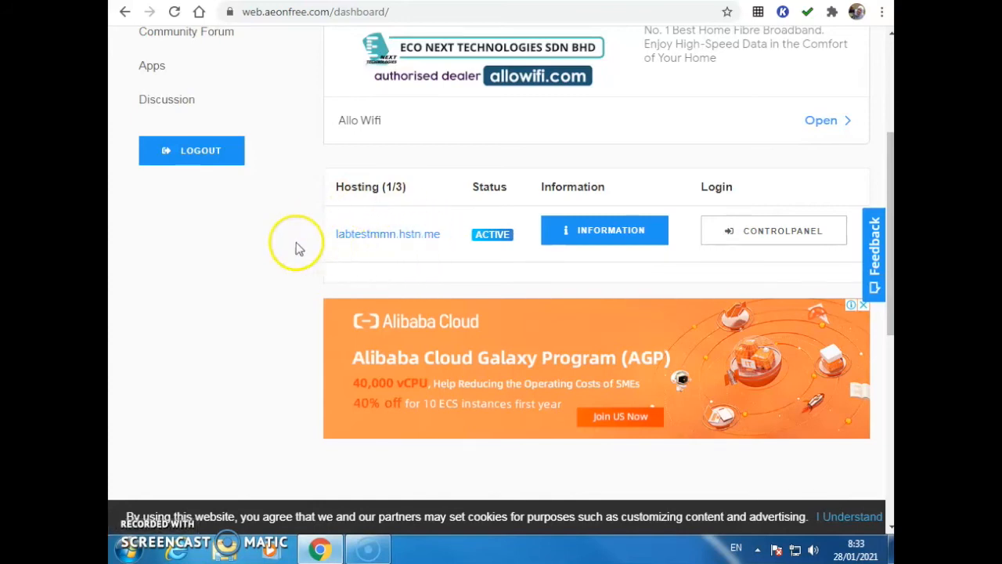
scroll(308, 247, "up", 1)
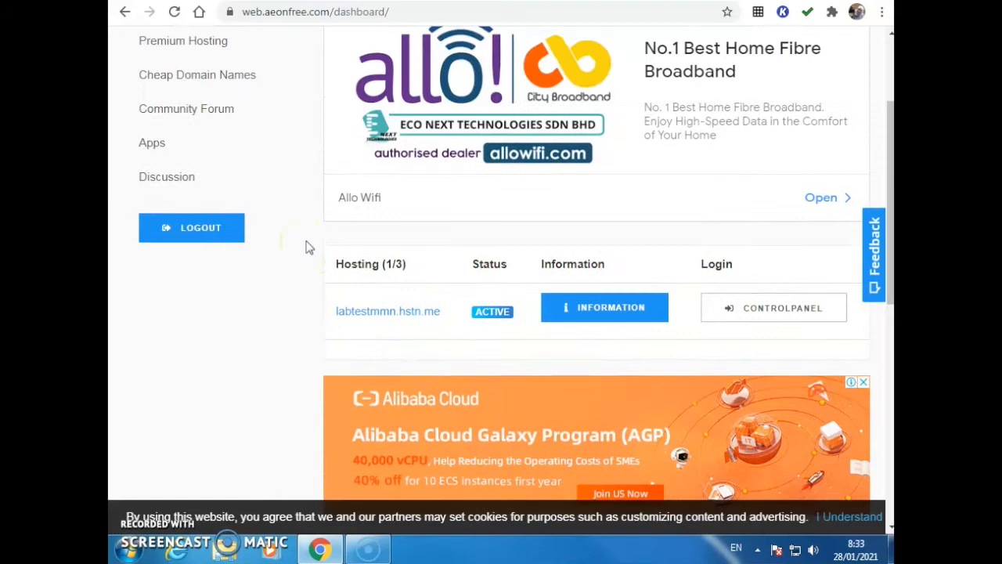
scroll(308, 247, "up", 1)
scroll(308, 247, "down", 2)
scroll(307, 246, "up", 3)
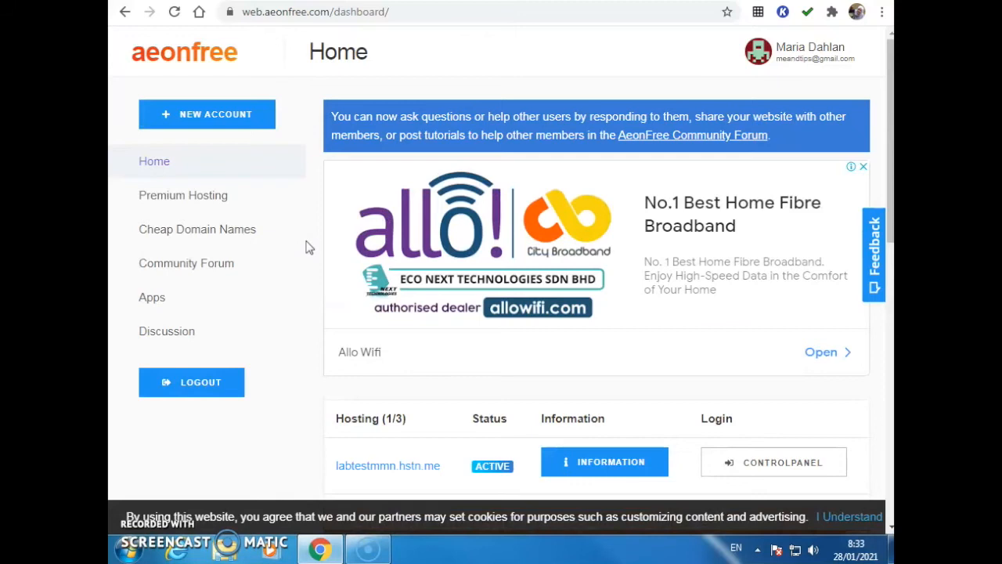
scroll(308, 247, "down", 6)
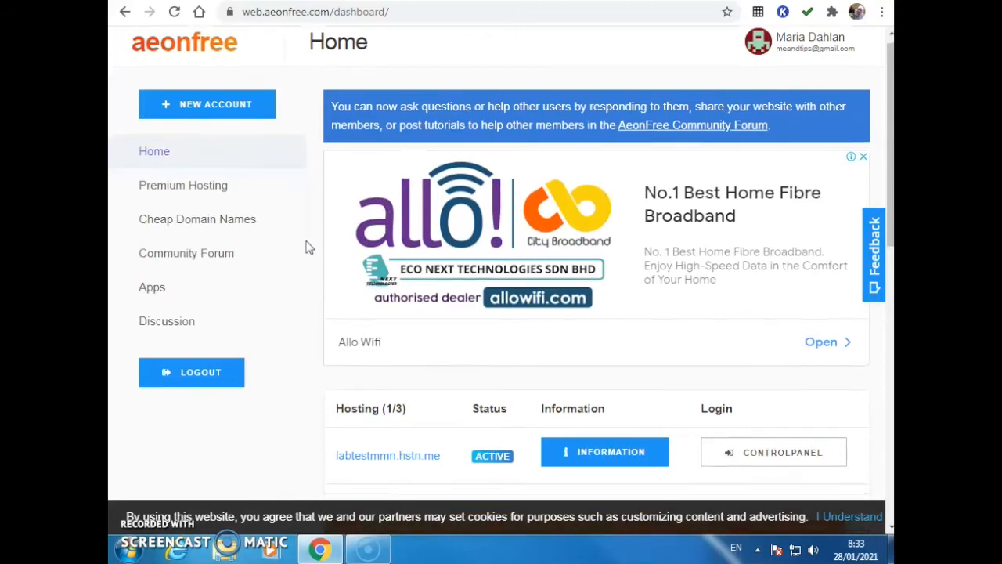
scroll(308, 246, "up", 4)
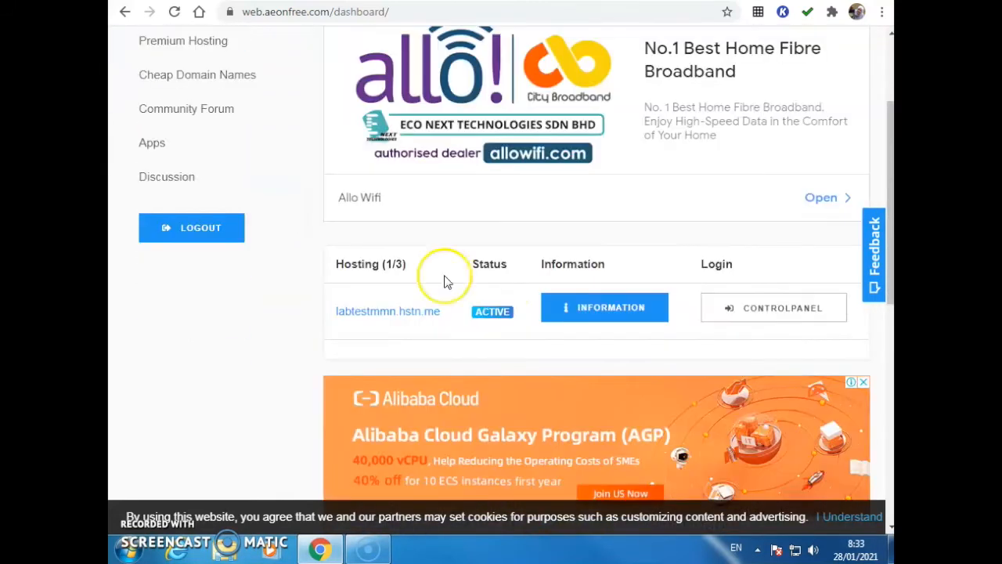
left_click(597, 310)
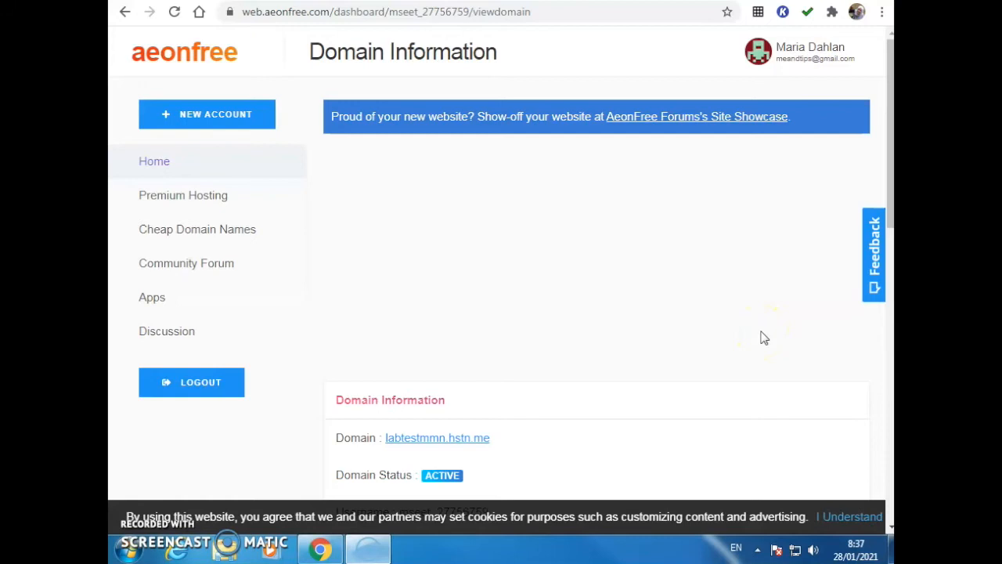
Examine the domain's account and FTP login details, revealing the hidden password fields
scroll(707, 296, "down", 4)
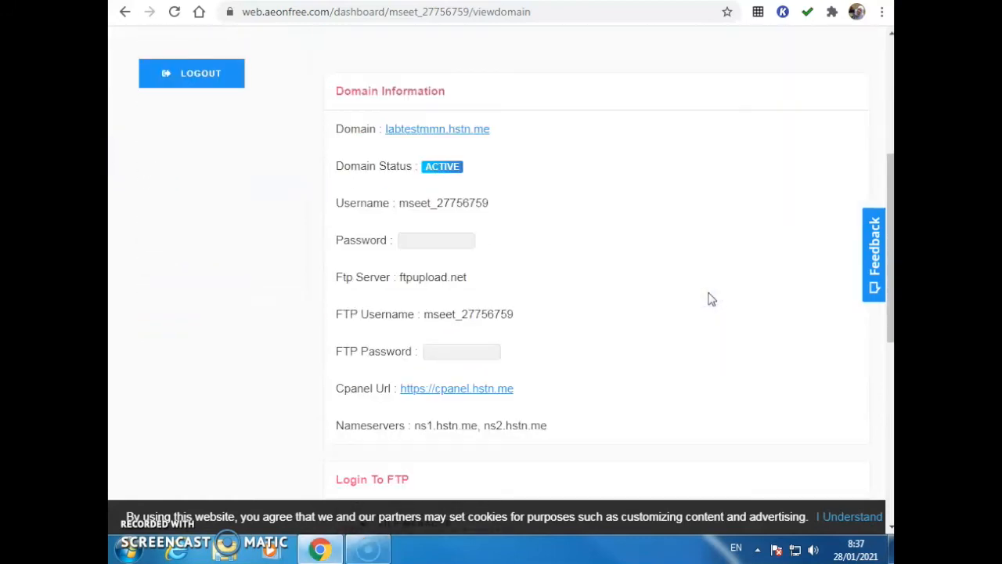
scroll(710, 298, "down", 1)
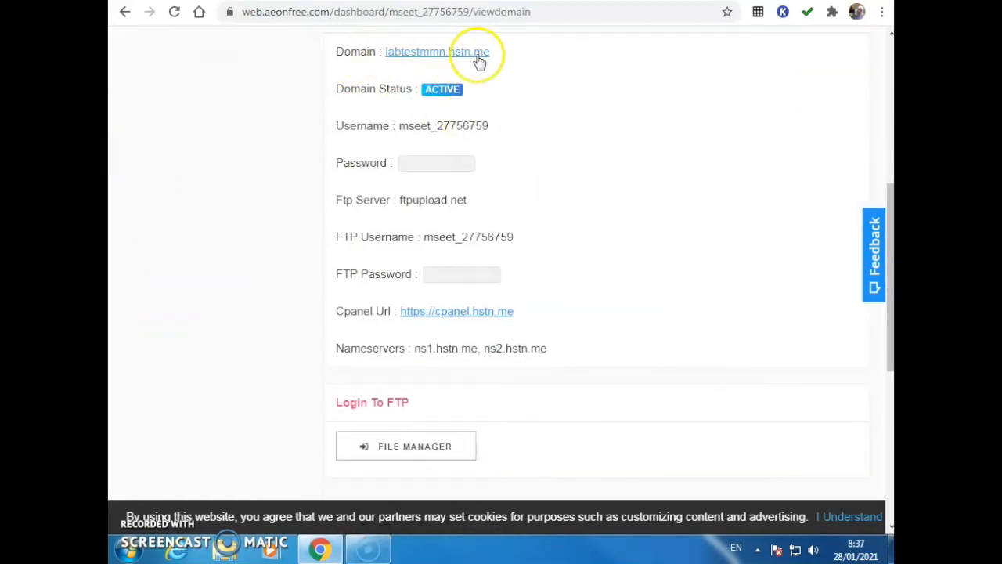
left_click(356, 88)
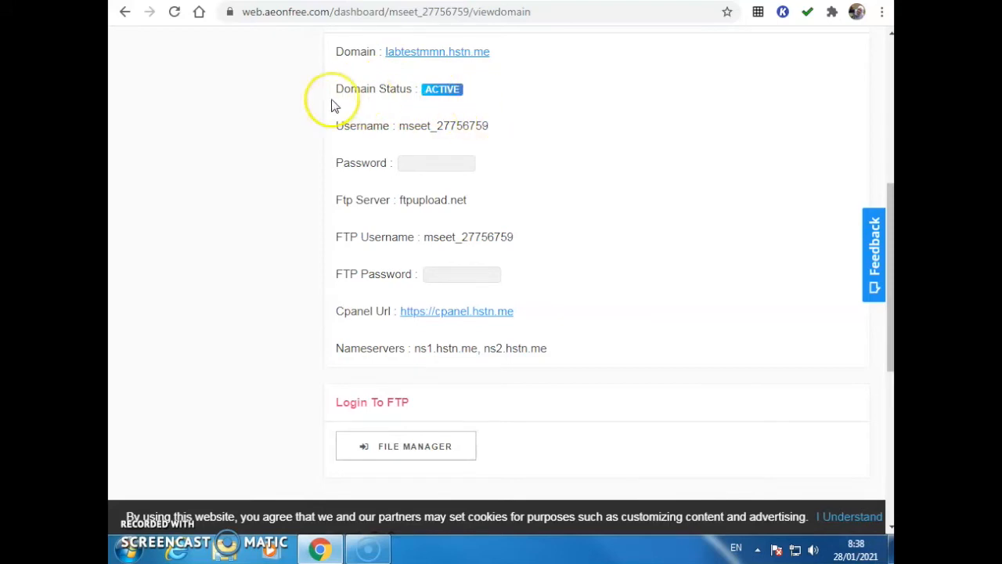
mouse_move(425, 161)
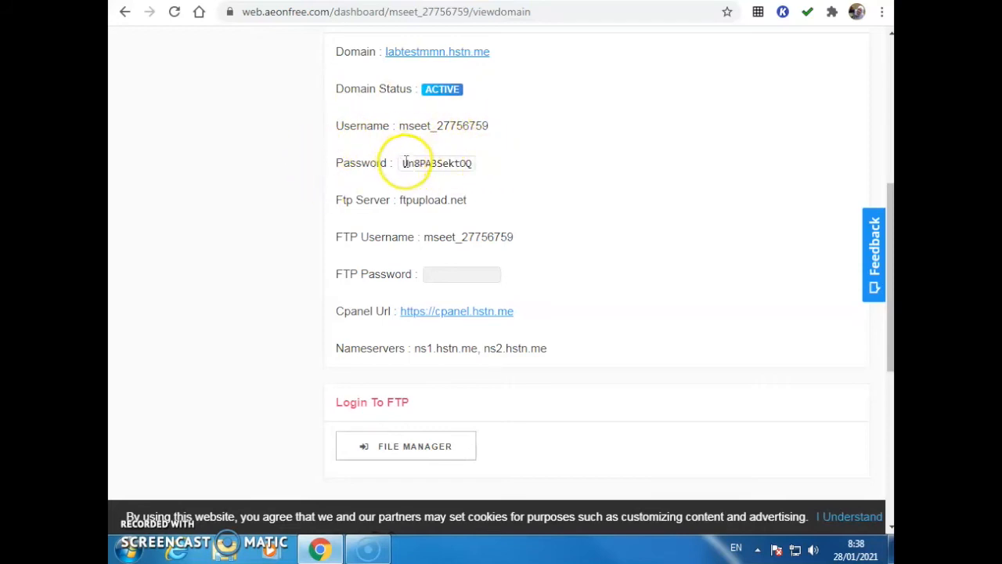
left_click_drag(405, 161, 492, 162)
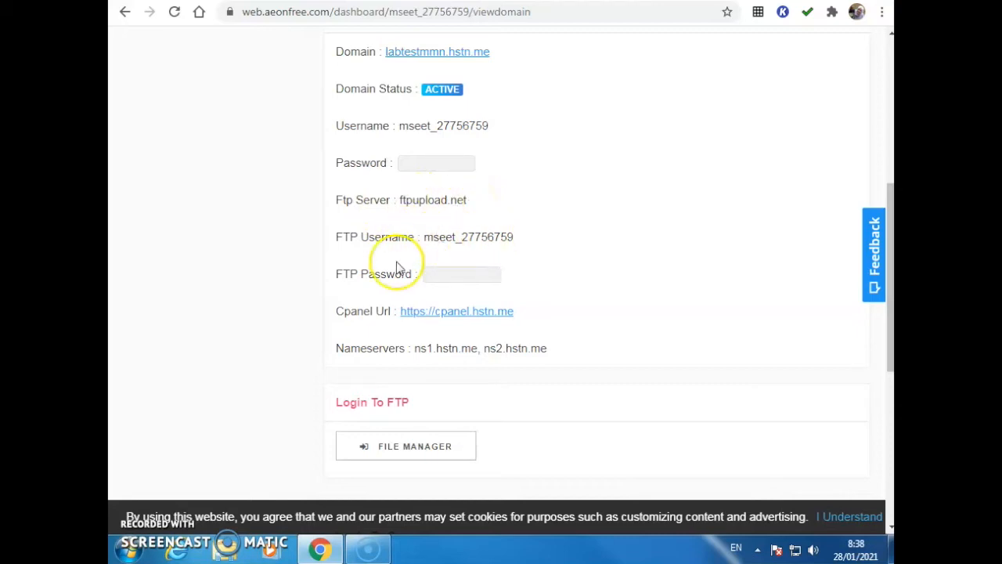
mouse_move(439, 272)
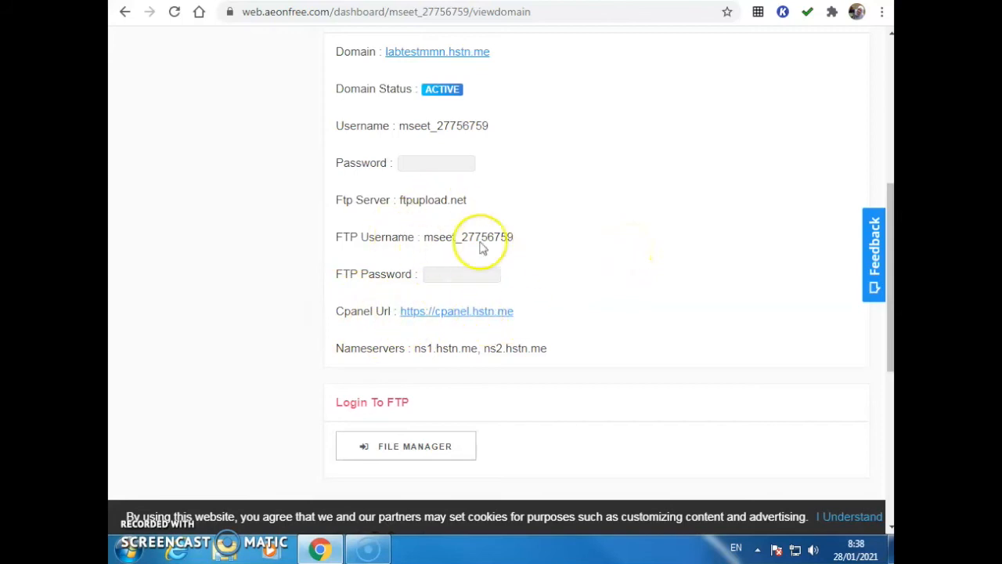
Open the domain's control panel through its cPanel login on the domain information page
scroll(625, 231, "down", 5)
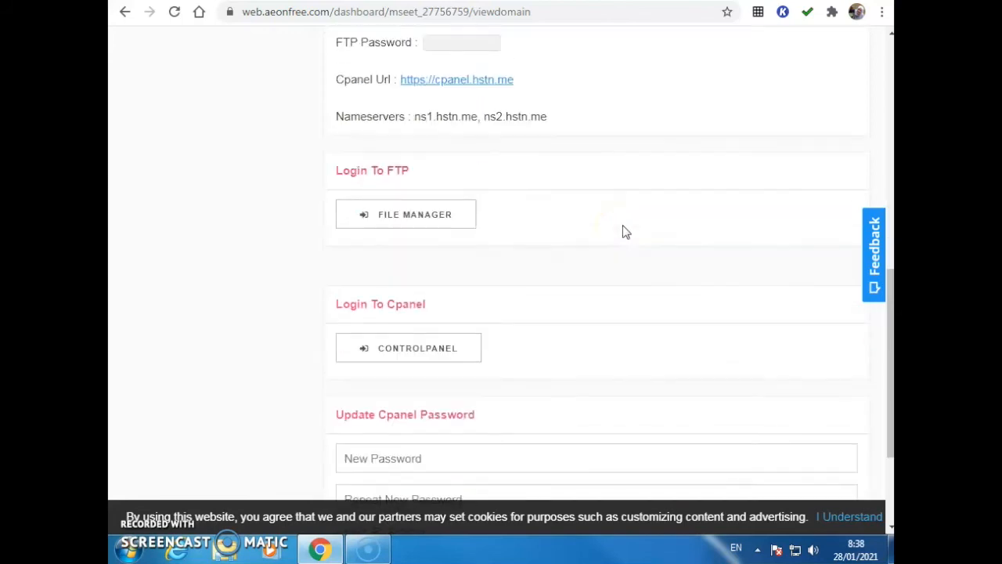
scroll(625, 231, "up", 1)
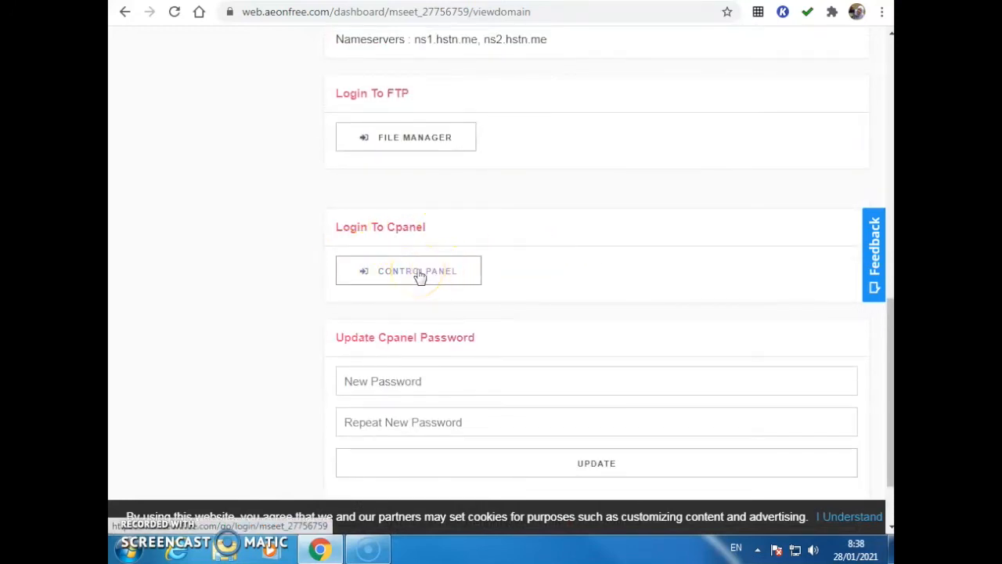
scroll(535, 259, "up", 3)
scroll(709, 204, "down", 2)
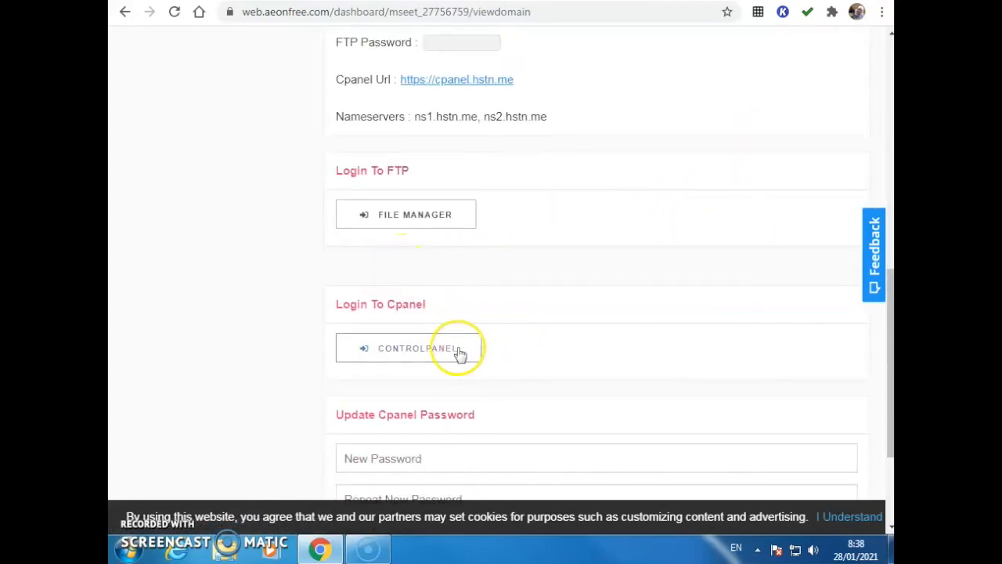
left_click(393, 351)
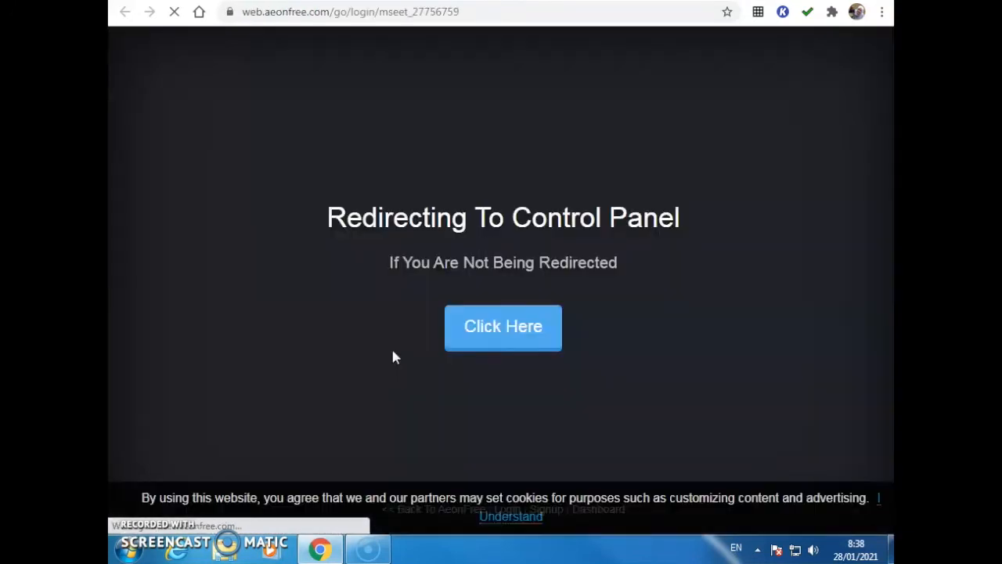
left_click(448, 335)
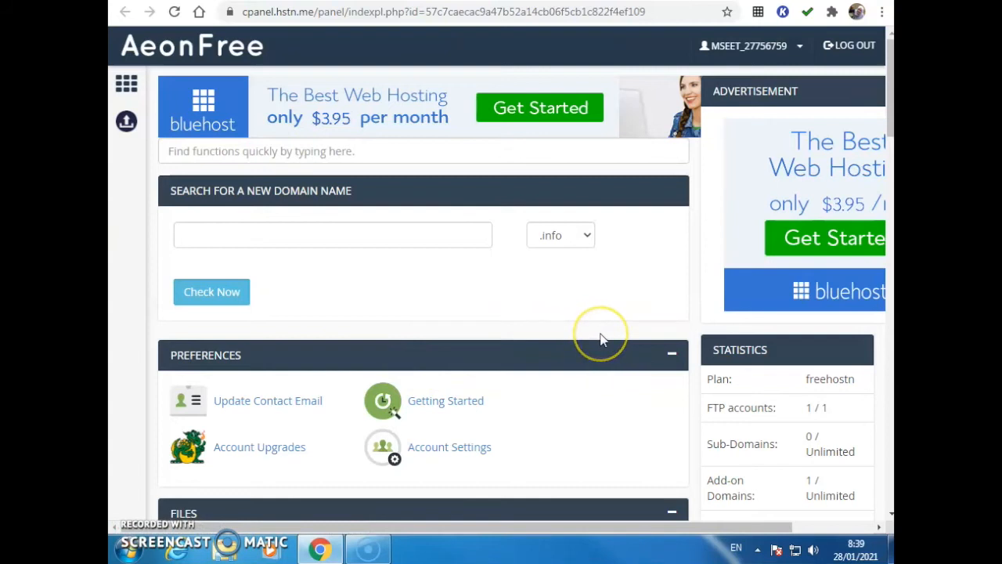
Examine the control panel's account statistics, account details, and the file, database, domain and email tools
scroll(601, 340, "down", 3)
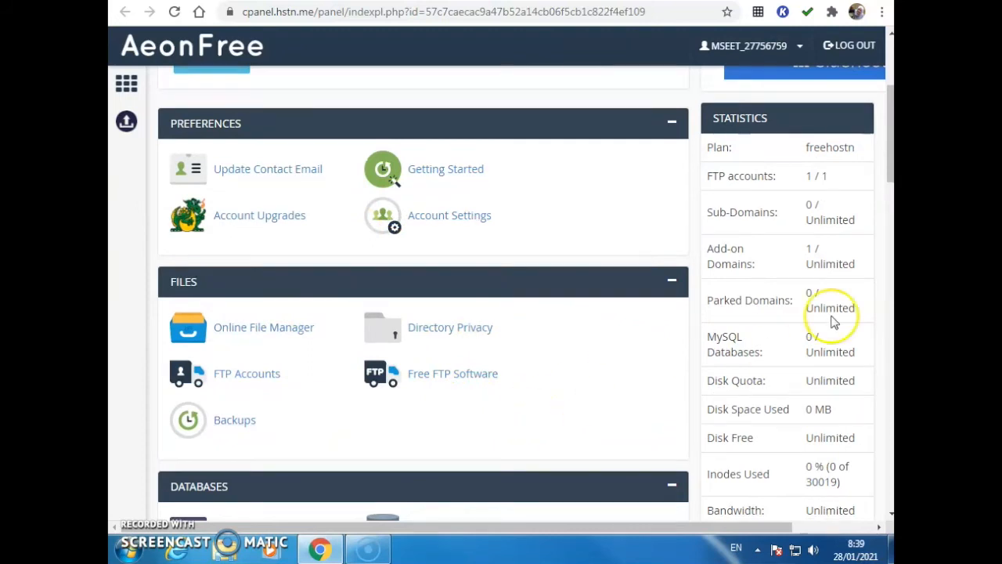
scroll(791, 235, "down", 8)
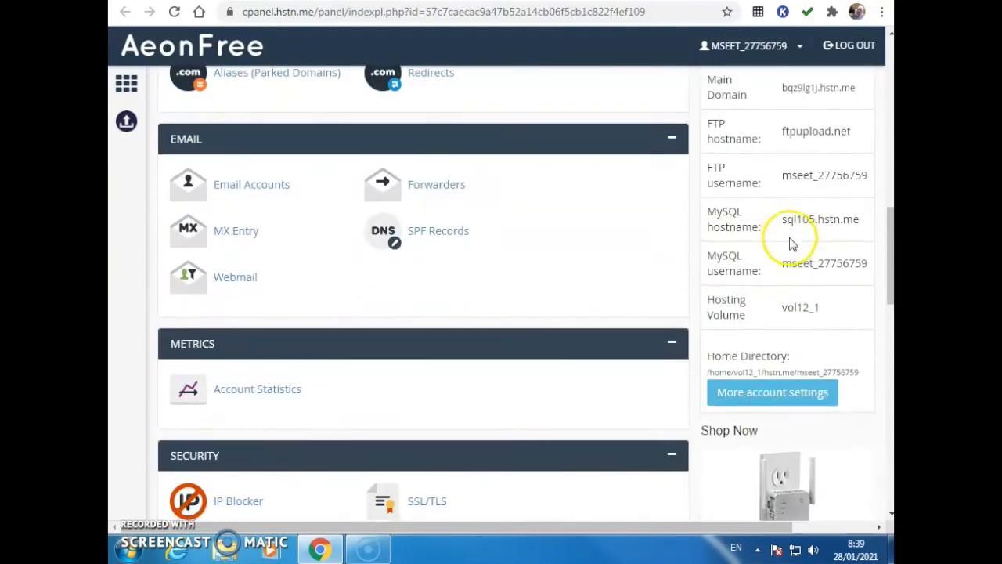
scroll(783, 168, "up", 1)
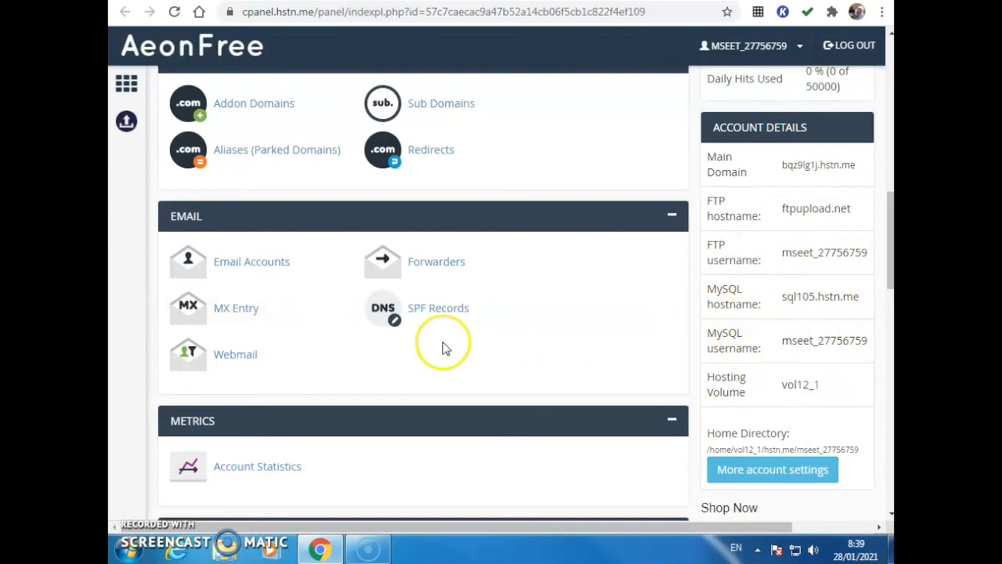
scroll(441, 347, "up", 3)
scroll(441, 347, "up", 2)
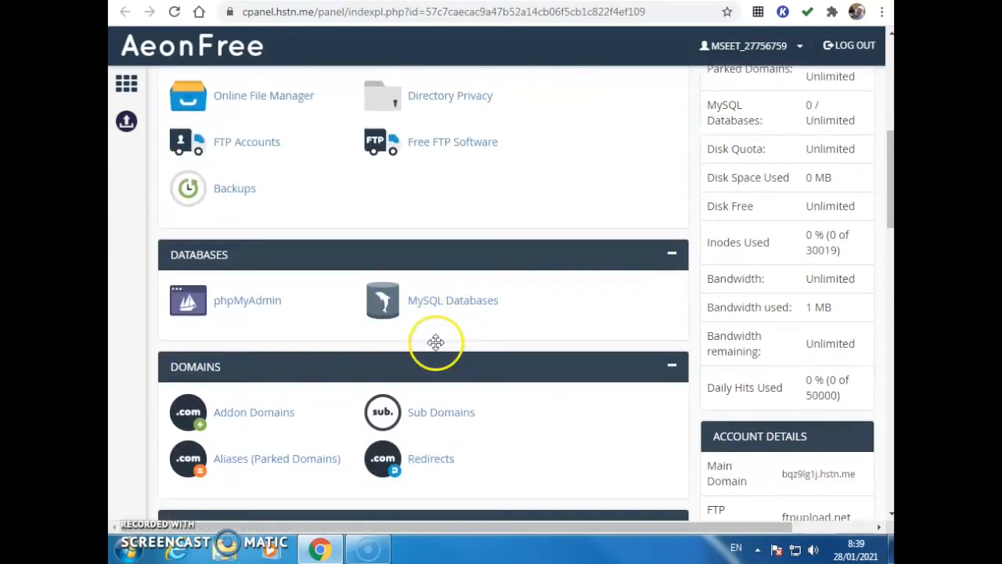
Examine the FTP account settings in the control panel, including host name and port, and return to its main page
left_click(229, 220)
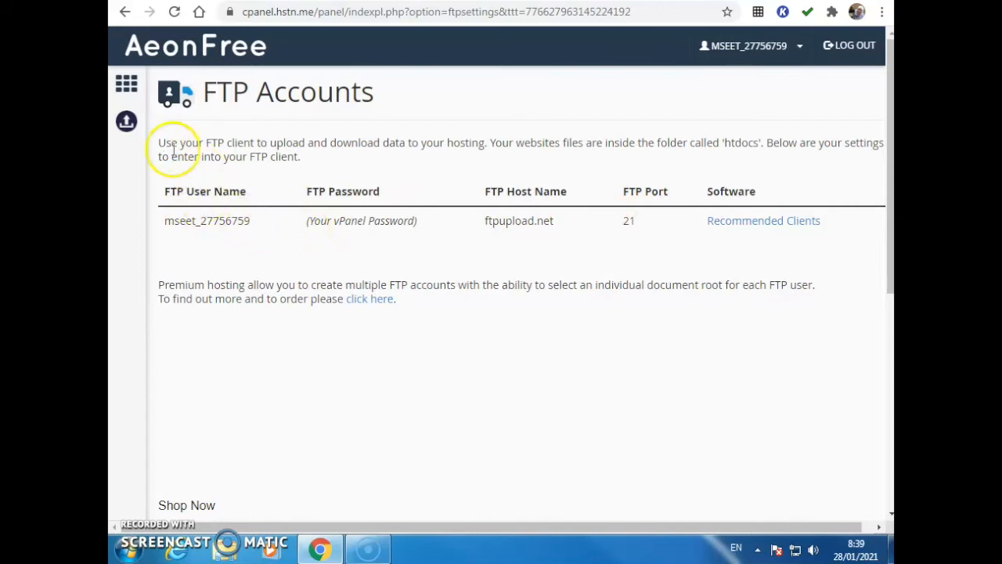
left_click(128, 91)
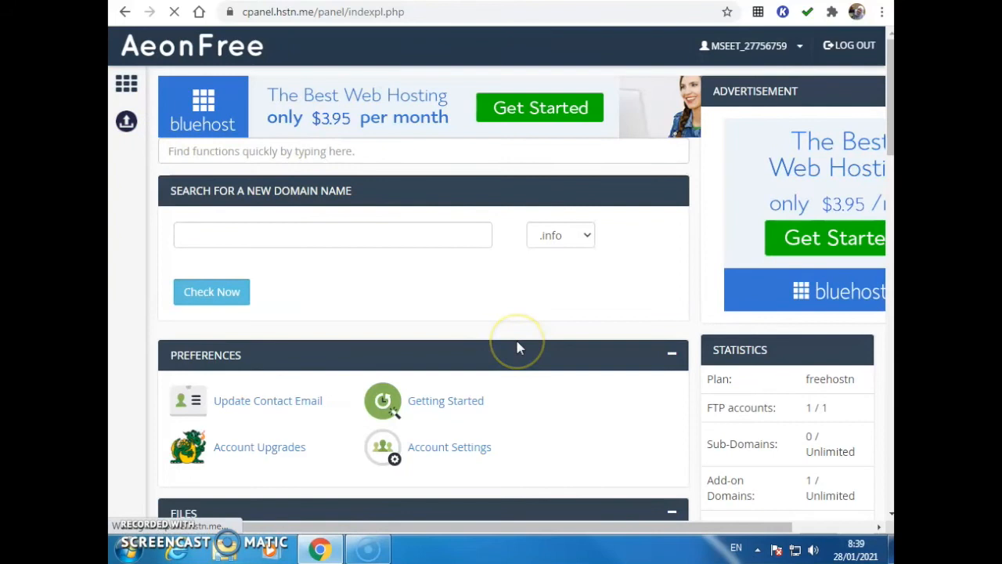
scroll(604, 425, "down", 1)
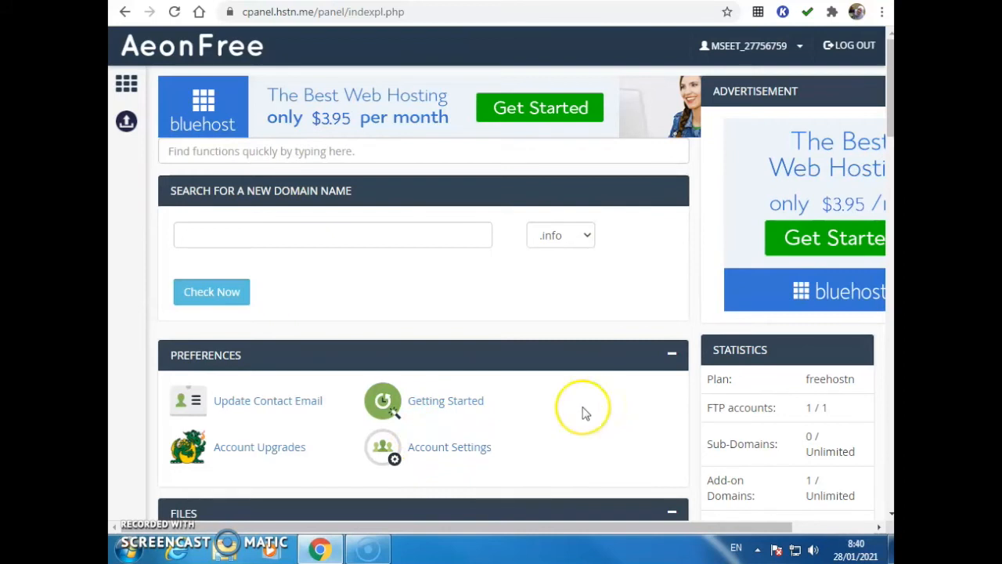
Launch FileZilla and adjust its window so the connection fields and file lists are in view
left_click(125, 552)
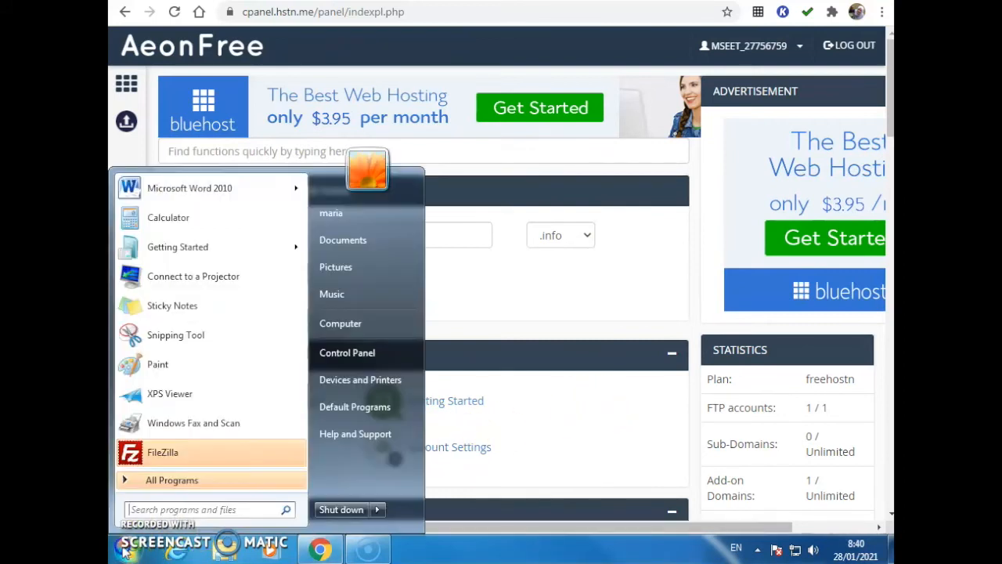
left_click(143, 459)
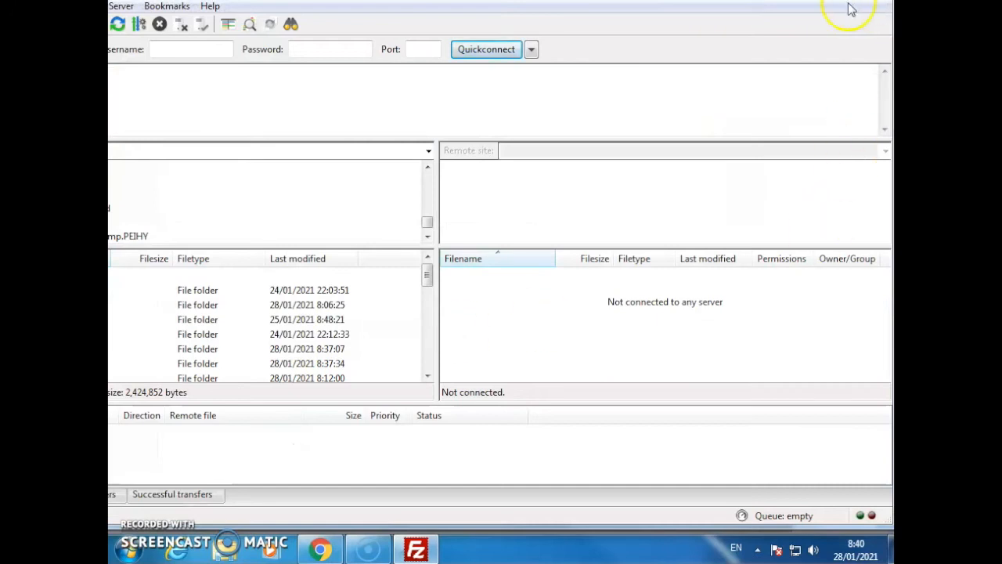
left_click(868, 1)
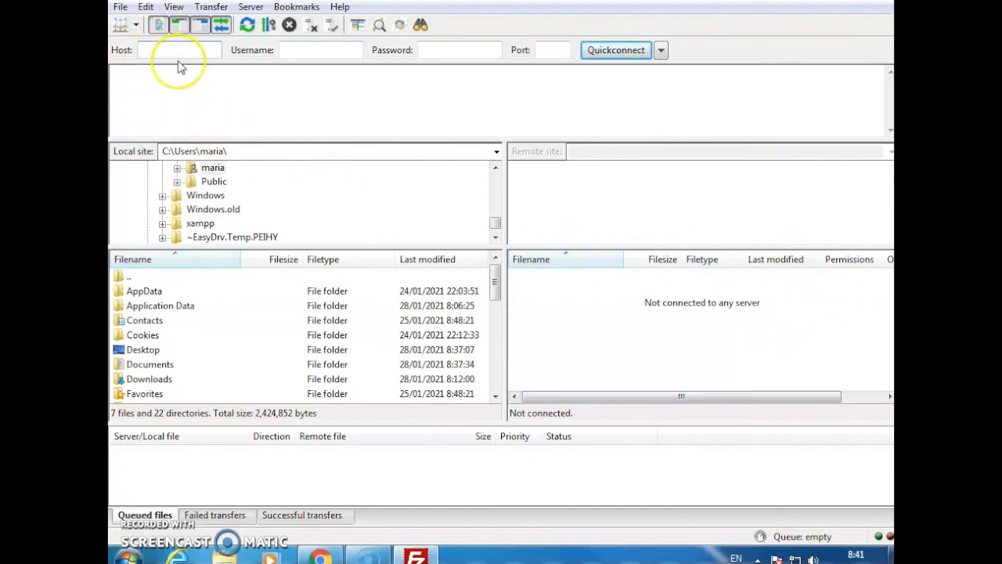
left_click(201, 50)
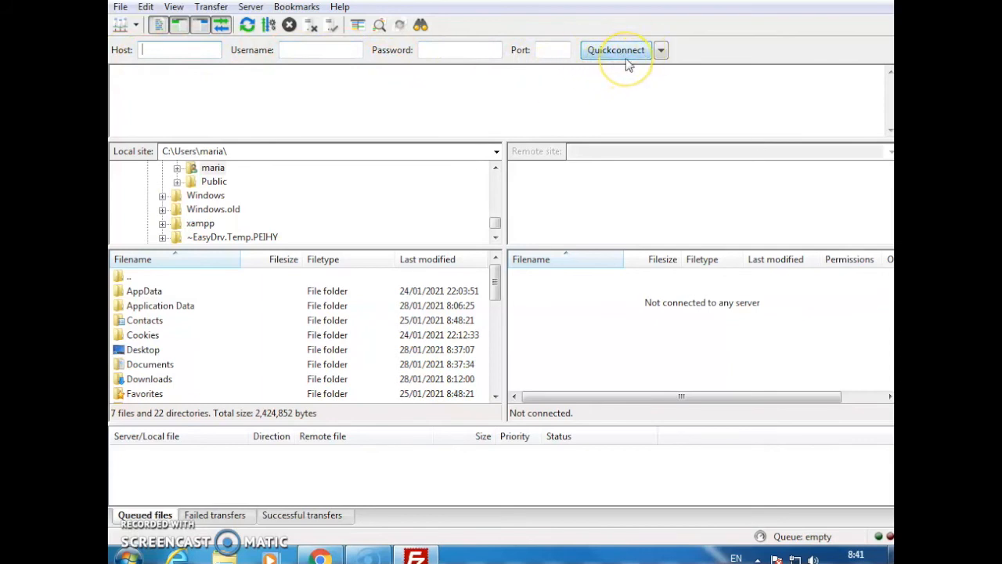
Open the Site Manager and create a new site under My Sites, named with the account owner's first name
left_click(120, 26)
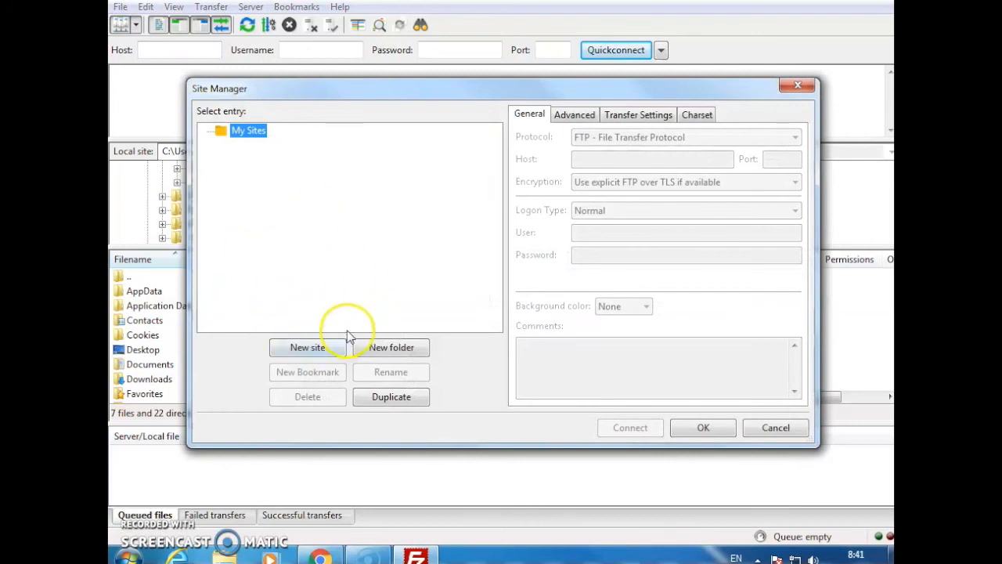
left_click(308, 348)
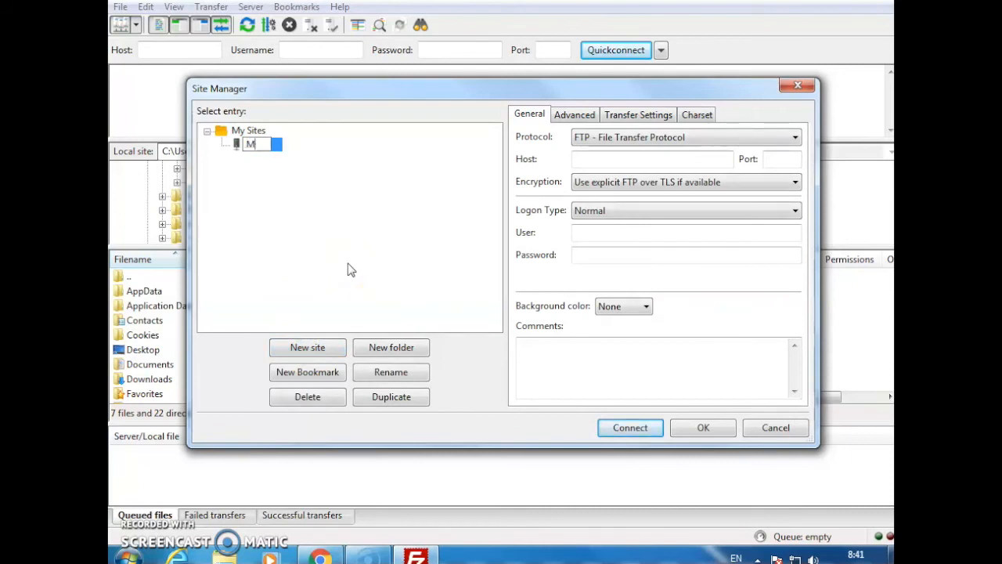
left_click(348, 263)
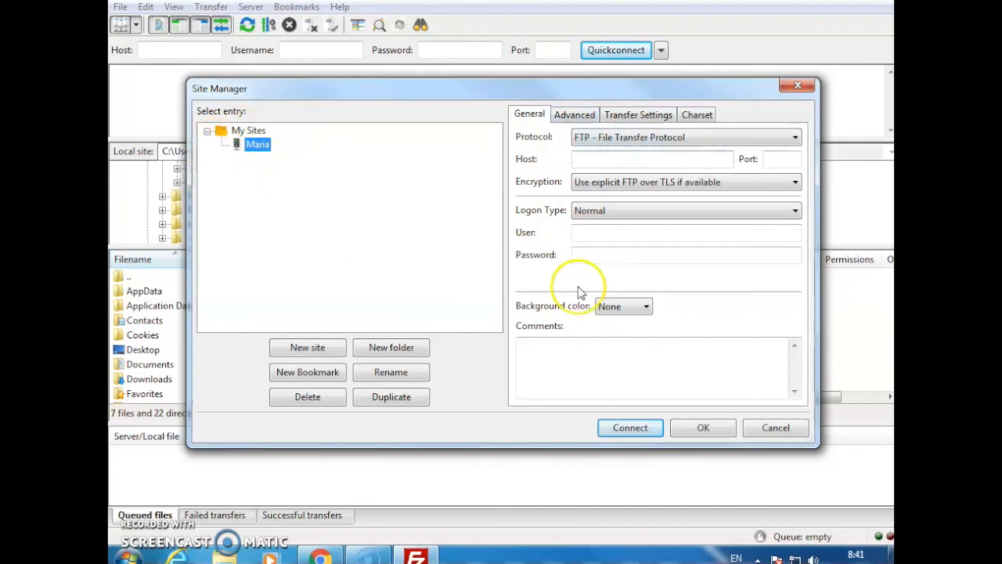
Switch to Chrome and bring up the FTP details on the domain information page for labtestmmn.hstn.me
left_click(589, 158)
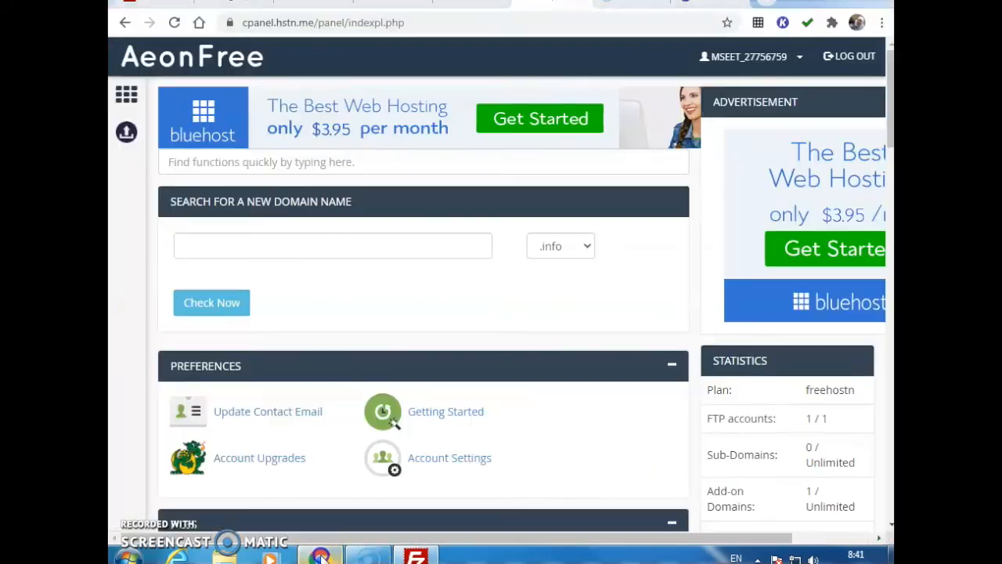
left_click(319, 556)
scroll(605, 369, "down", 3)
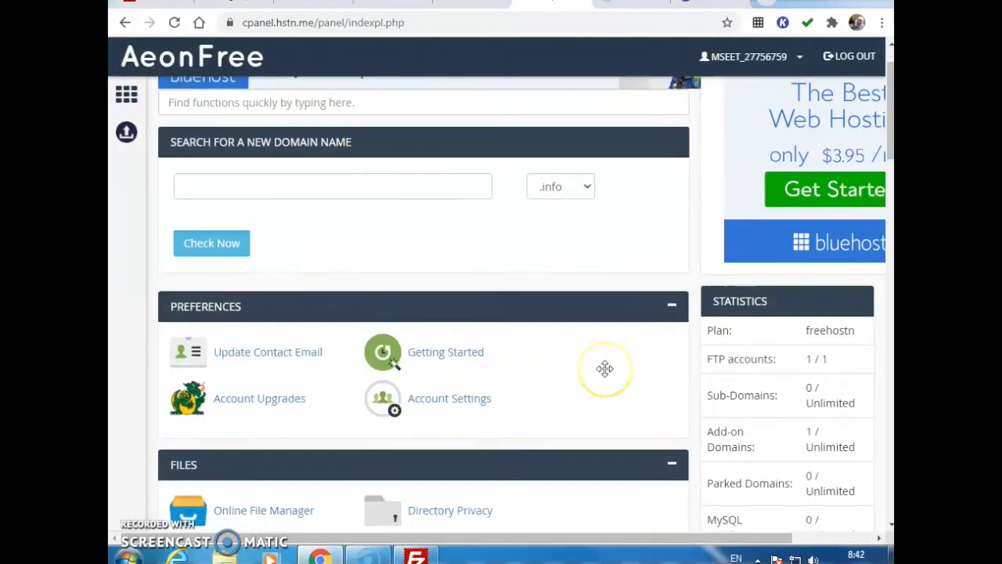
scroll(604, 374, "up", 3)
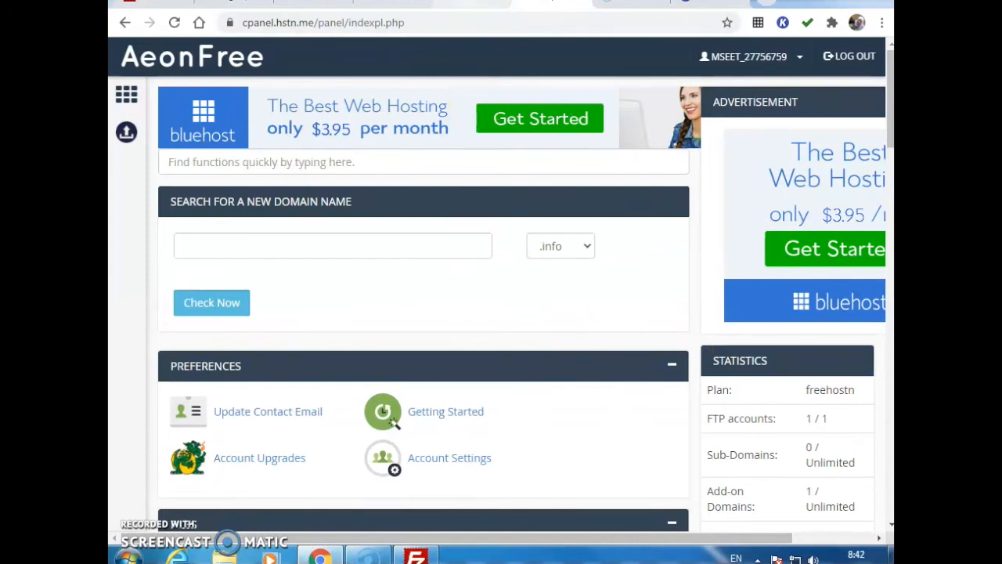
left_click(471, 2)
scroll(593, 222, "up", 6)
scroll(593, 222, "down", 2)
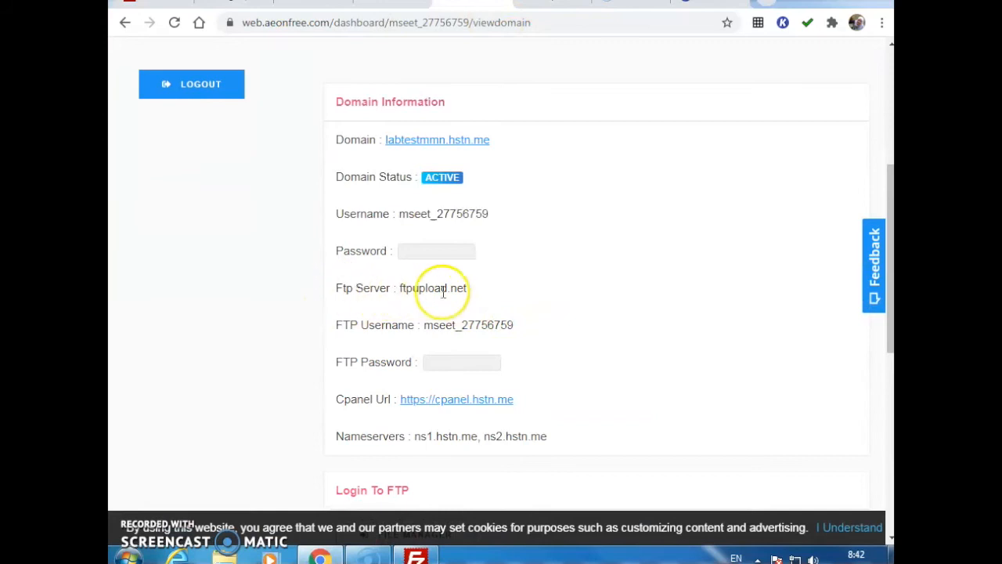
Copy the FTP server address ftpupload.net and paste it as the new site's host in FileZilla
left_click_drag(472, 288, 403, 288)
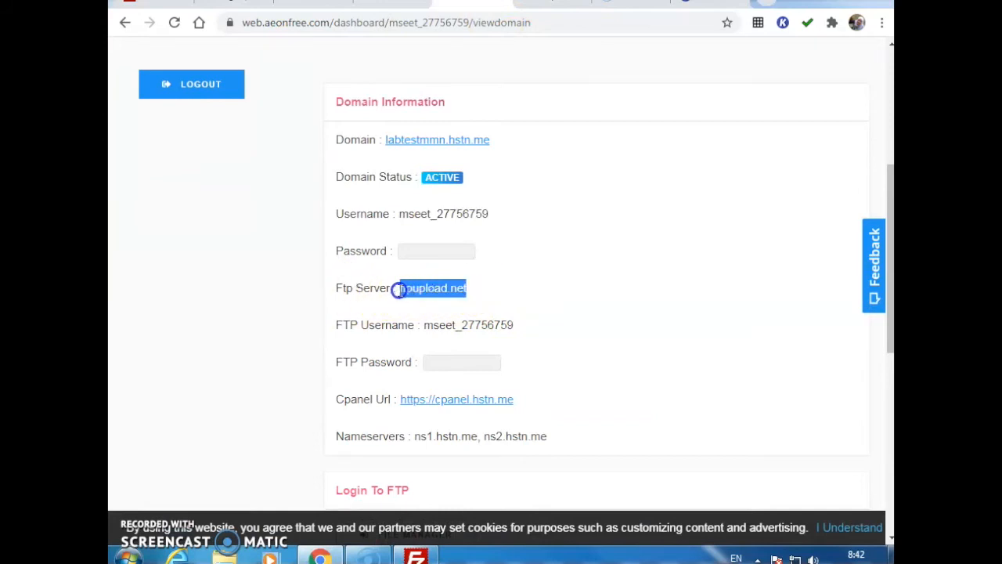
right_click(424, 288)
left_click(469, 297)
left_click(415, 556)
left_click(584, 158)
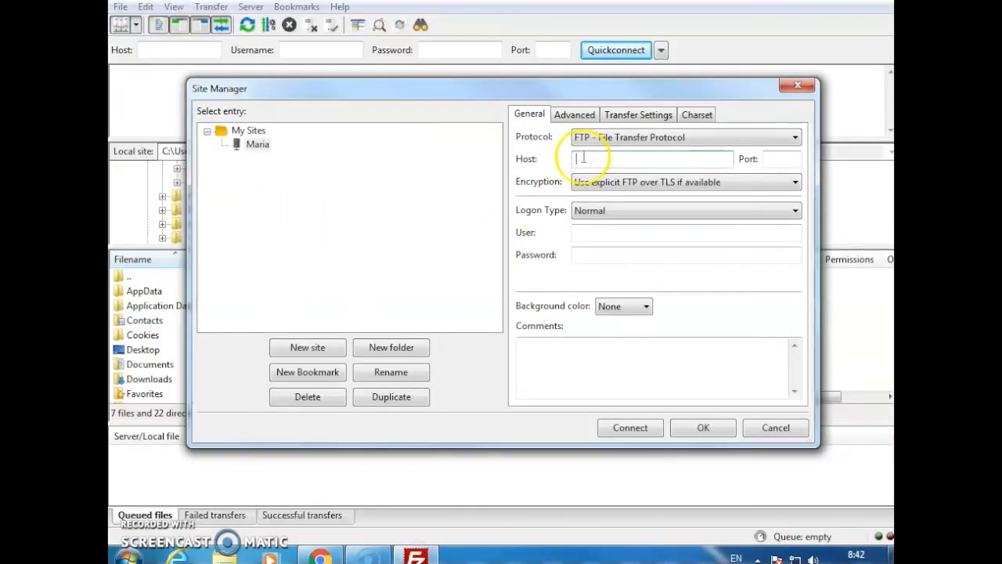
right_click(583, 158)
left_click(645, 230)
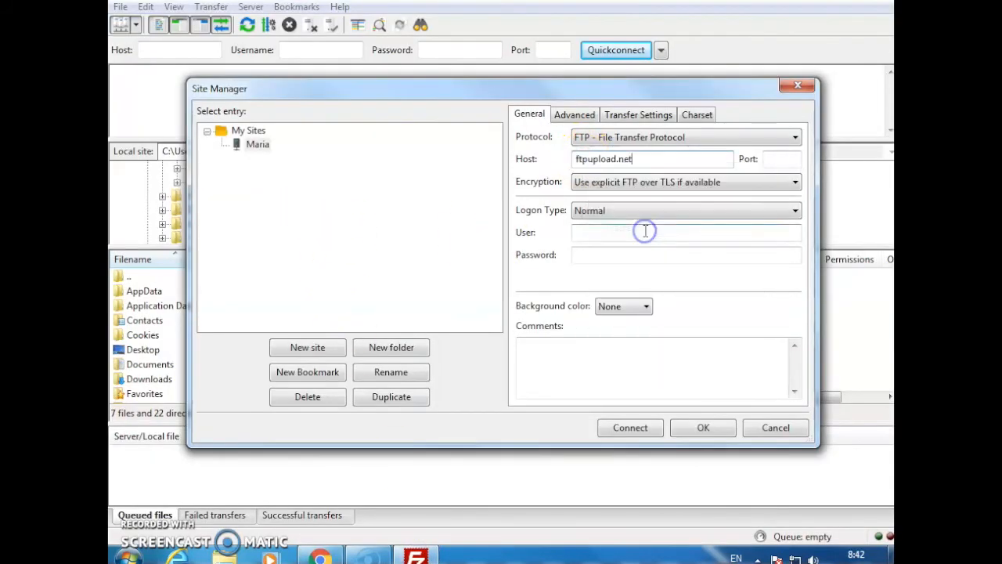
Set the new site's port to 21 and its logon type to Normal
left_click(772, 160)
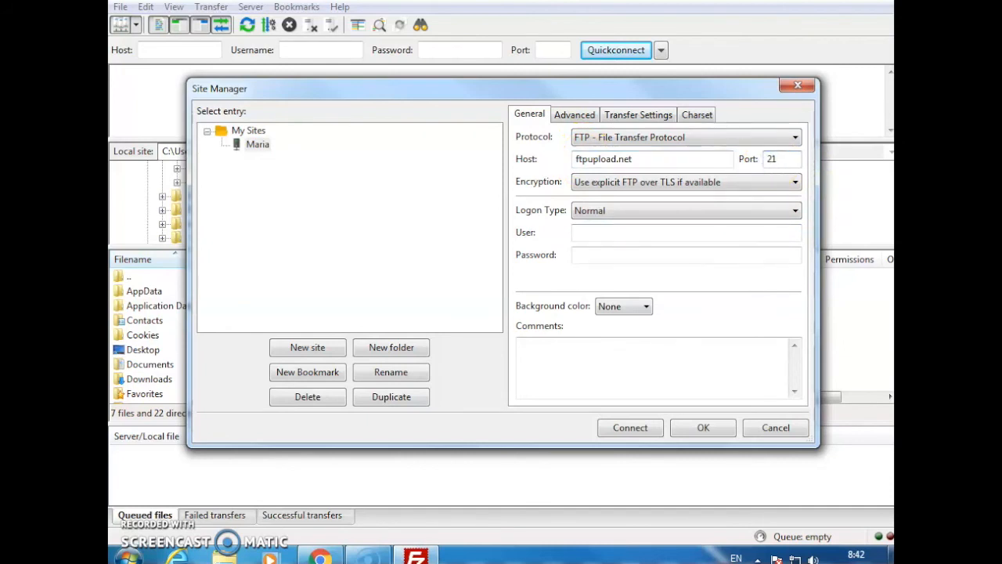
left_click(631, 211)
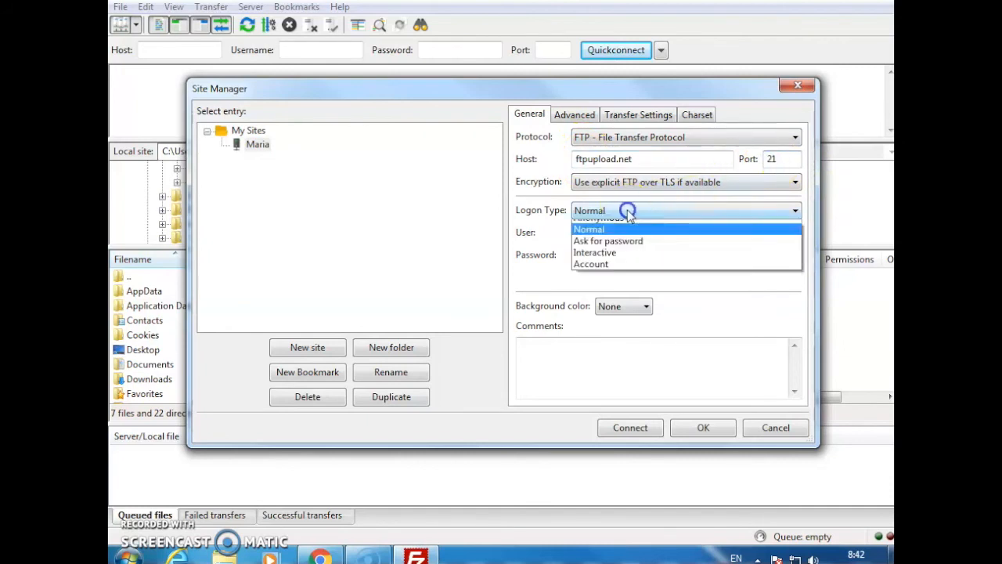
left_click(621, 239)
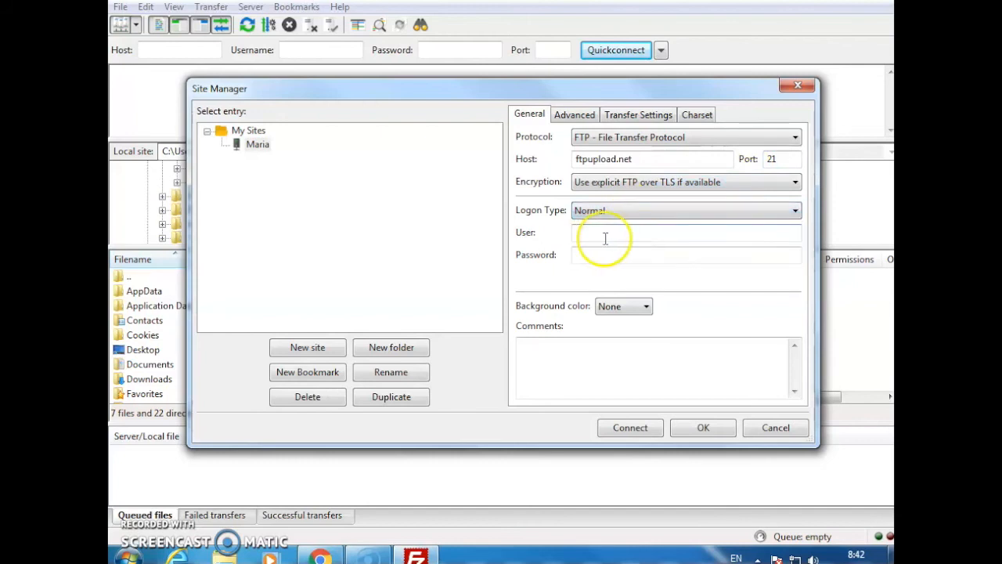
Copy the FTP username from the domain information in Chrome and paste it as the site's user in FileZilla
left_click(597, 233)
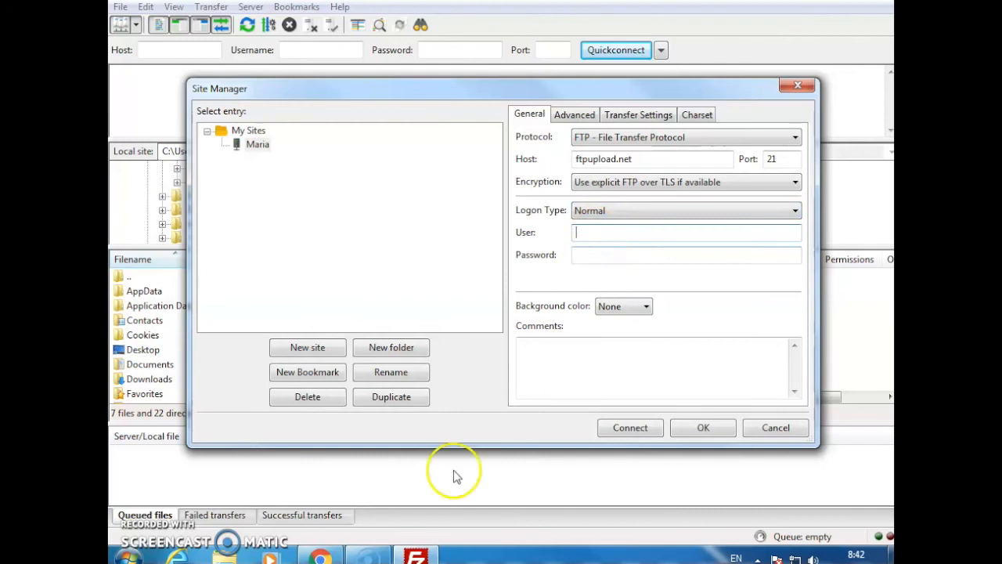
left_click(319, 556)
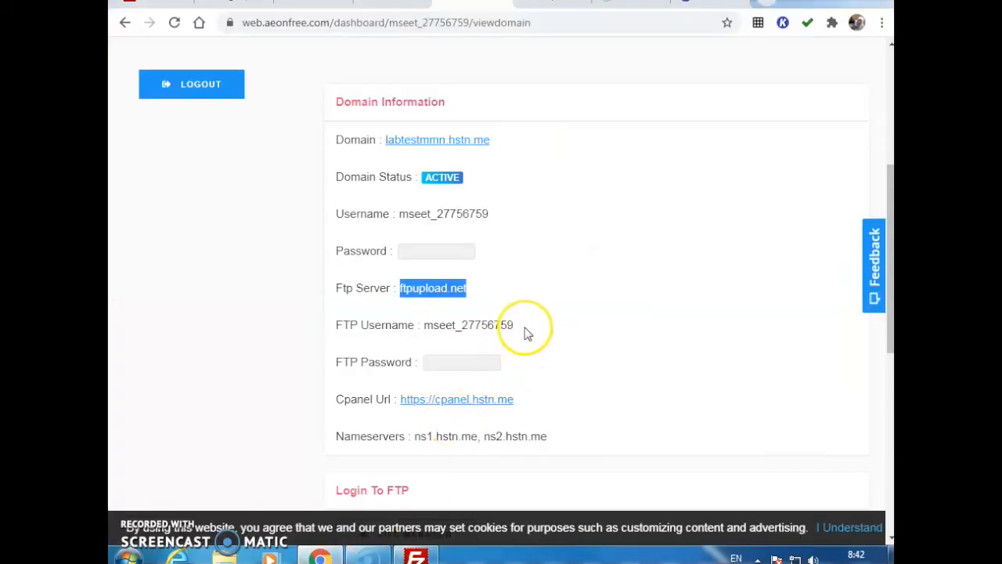
left_click_drag(517, 325, 444, 324)
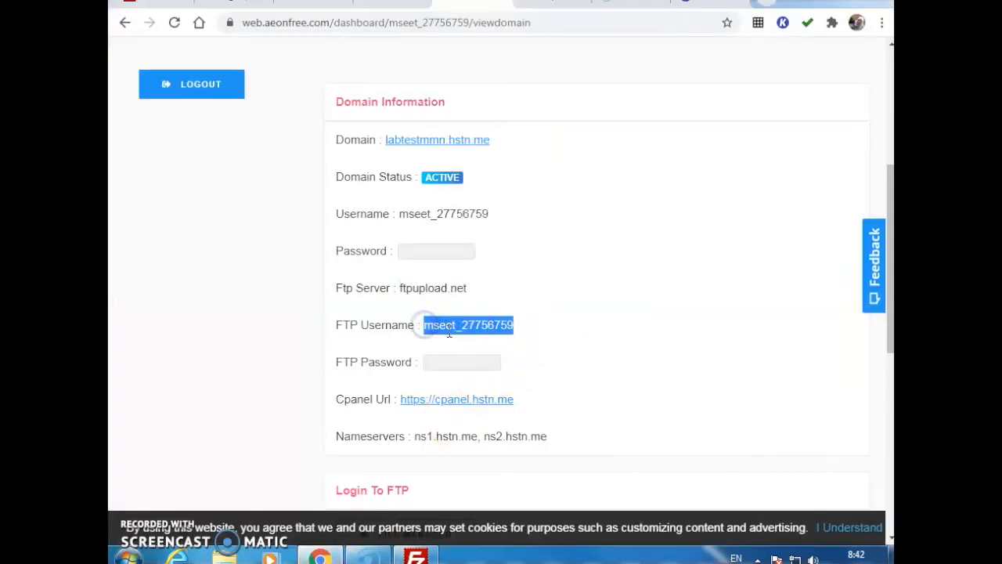
right_click(453, 332)
left_click(470, 340)
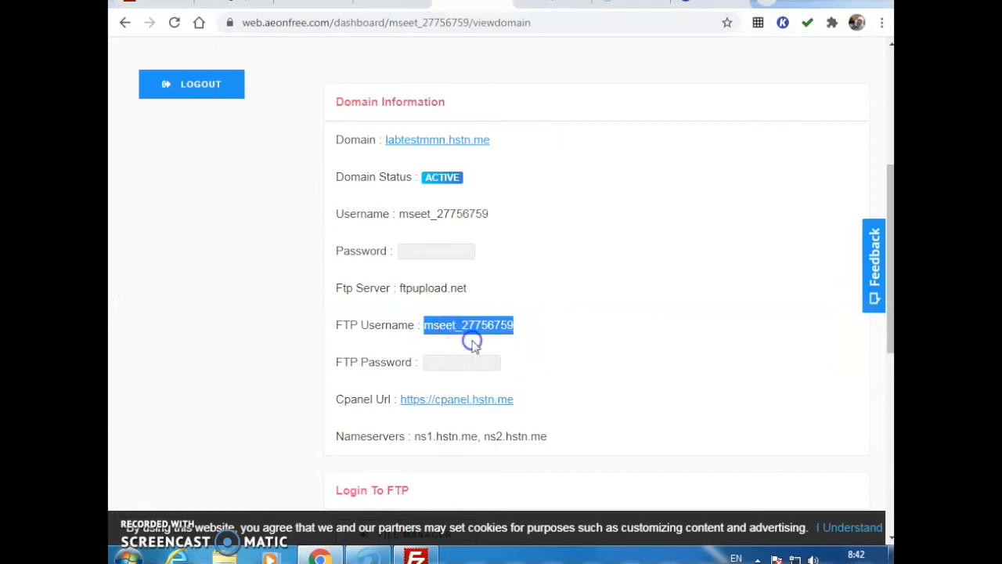
left_click(419, 556)
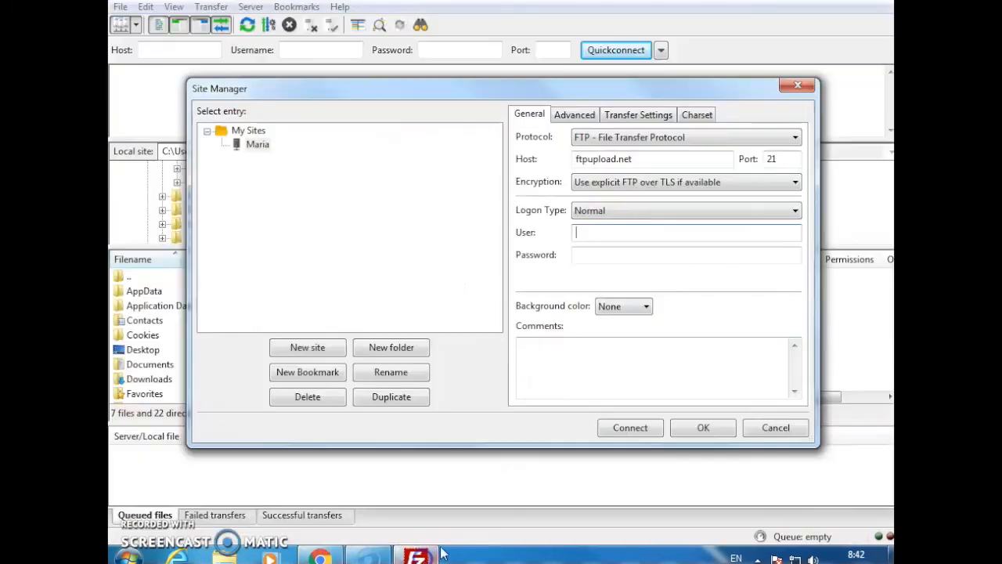
right_click(588, 233)
left_click(632, 298)
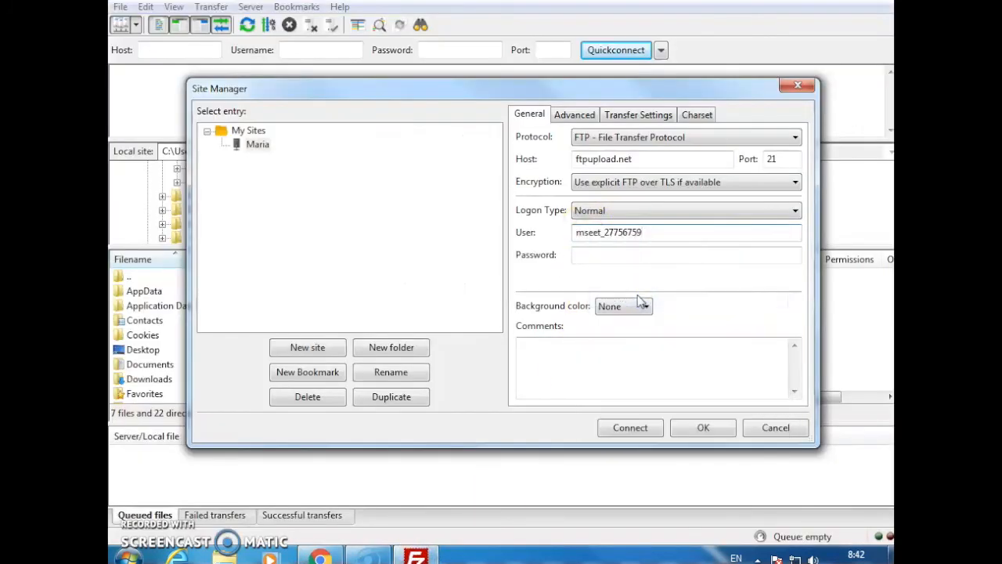
Switch to Chrome and copy the hidden FTP password from the domain information page
left_click(338, 551)
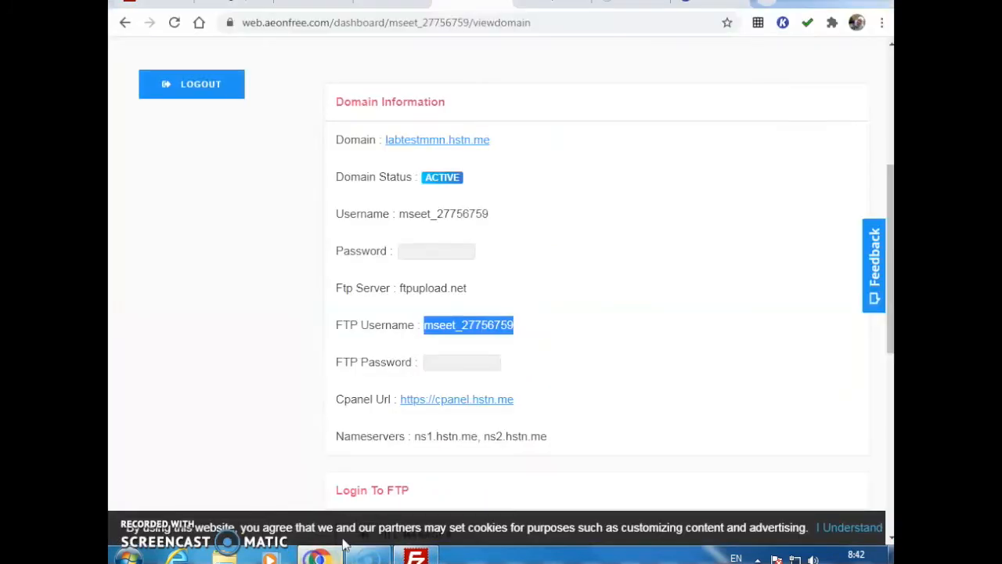
mouse_move(496, 364)
left_click_drag(496, 364, 417, 362)
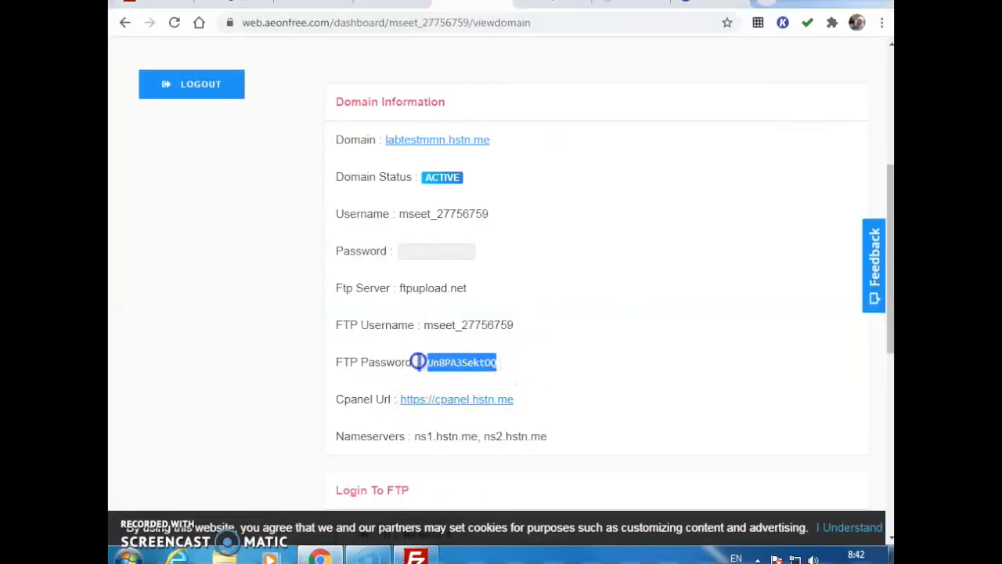
right_click(456, 365)
left_click(548, 343)
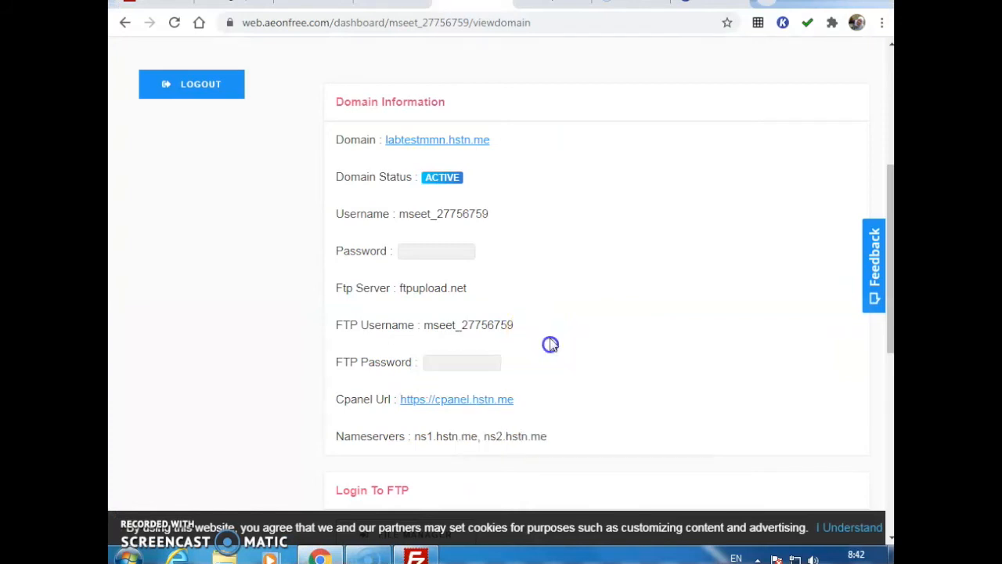
left_click_drag(494, 361, 433, 362)
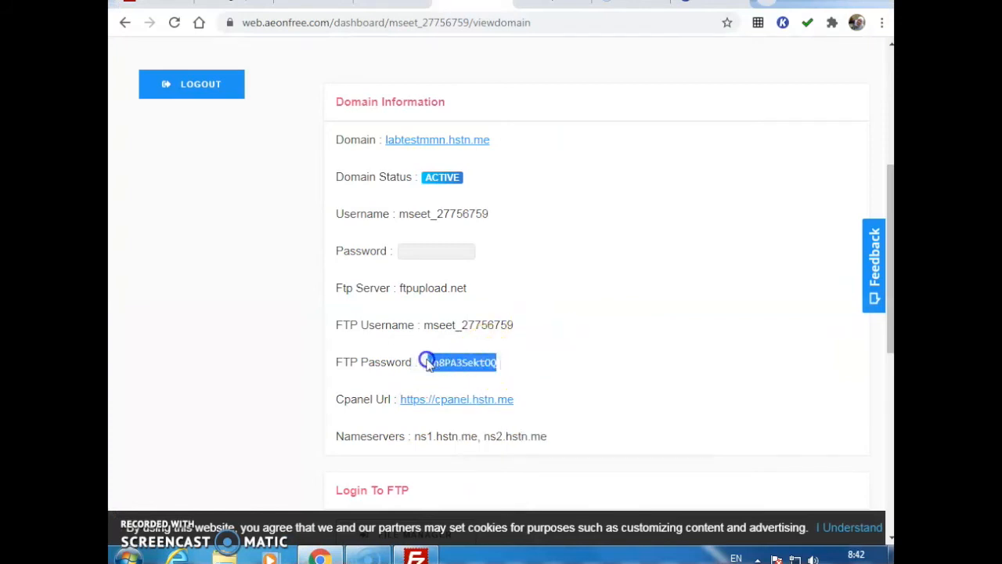
right_click(451, 370)
left_click(476, 377)
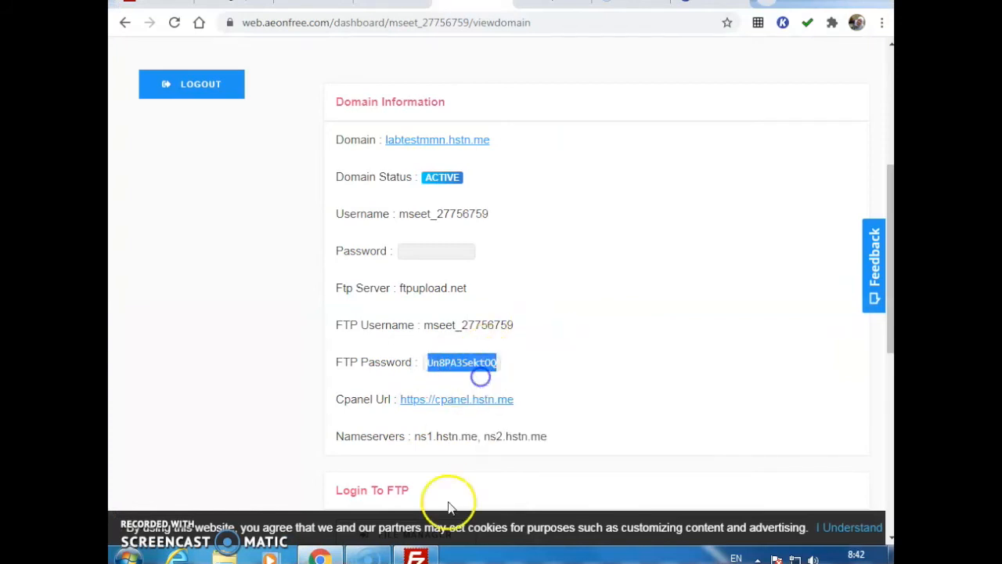
Switch to FileZilla and paste the FTP password into the new site's password field
left_click(415, 558)
left_click(599, 257)
right_click(600, 258)
left_click(639, 327)
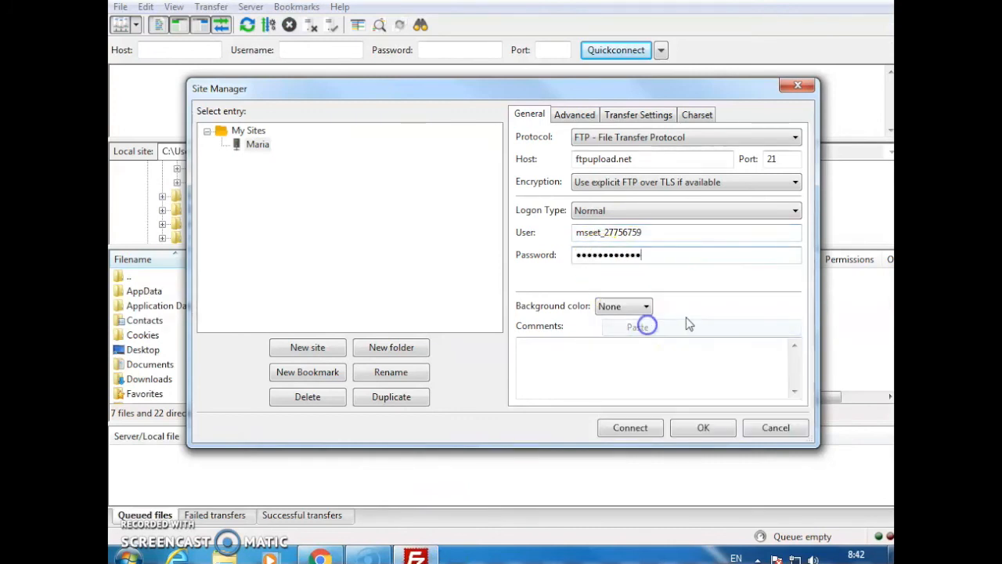
Start connecting to the new site, choosing Do not save passwords in the password reminder dialog
left_click(618, 430)
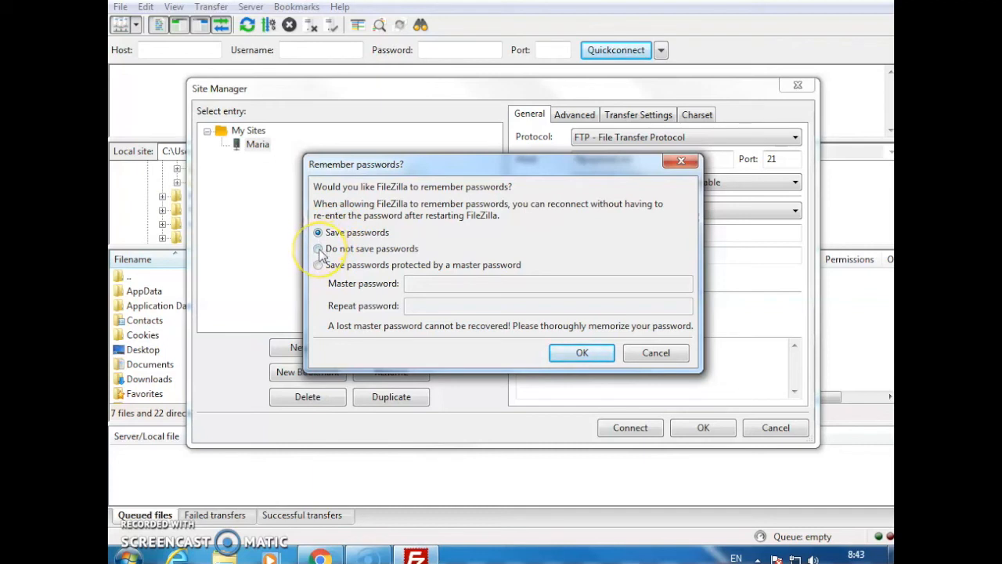
left_click_drag(474, 166, 311, 143)
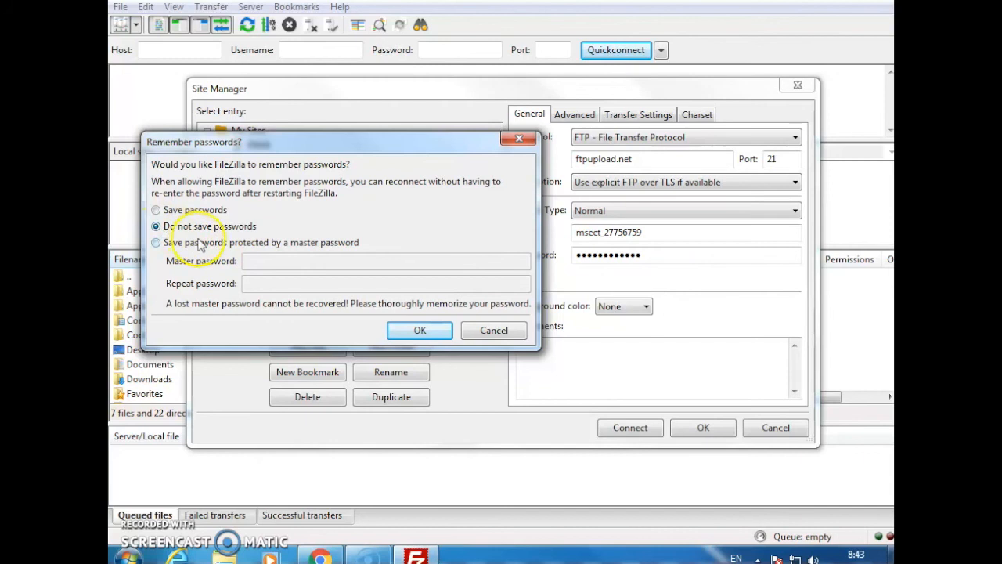
left_click(411, 331)
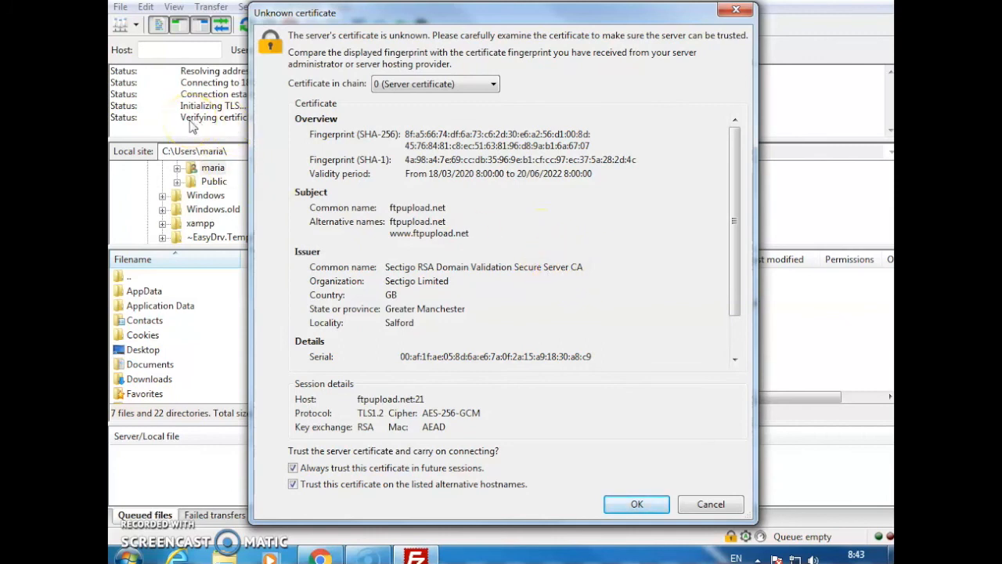
Trust the server's certificate to continue connecting, and open the remote htdocs folder
left_click(634, 504)
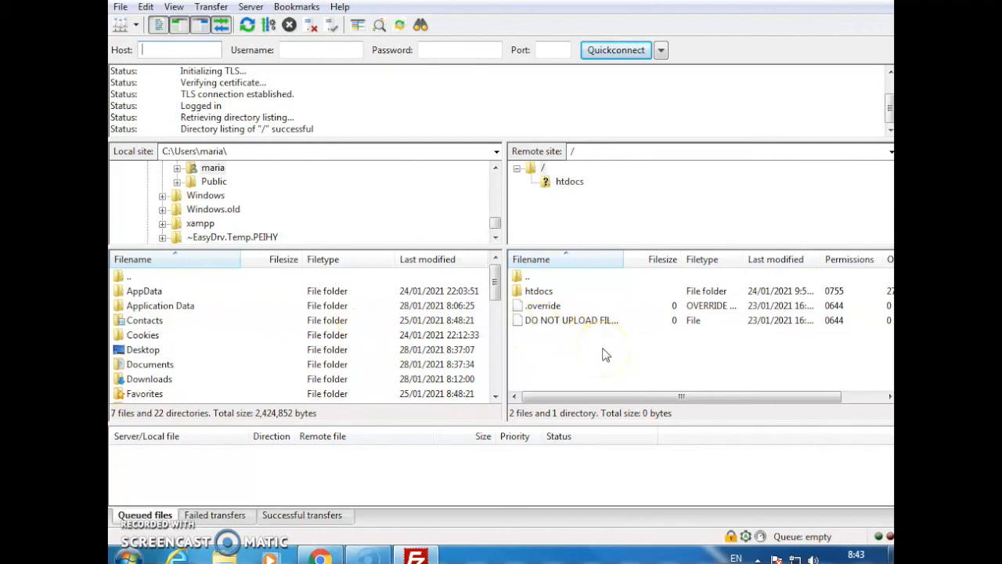
left_click(546, 181)
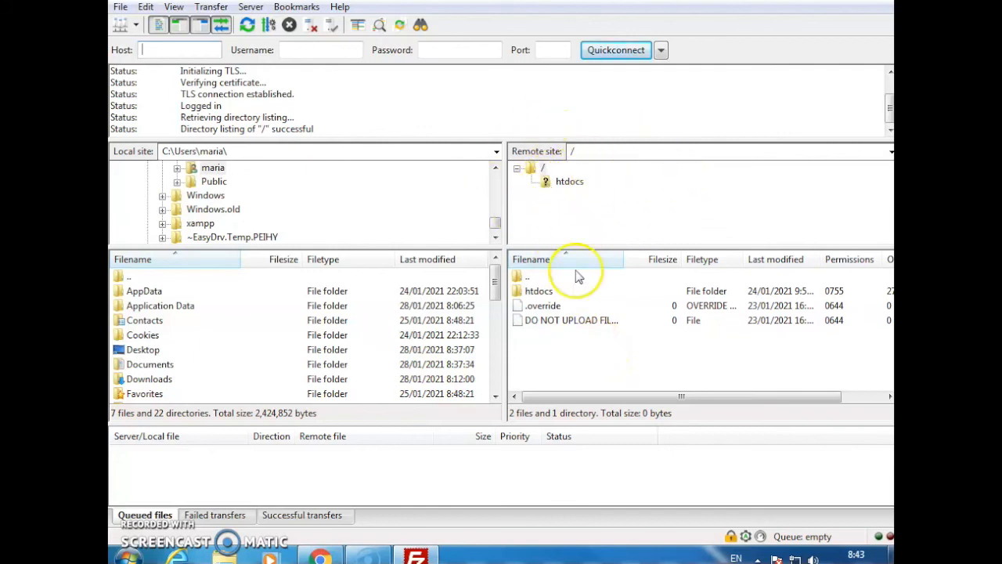
left_click(547, 184)
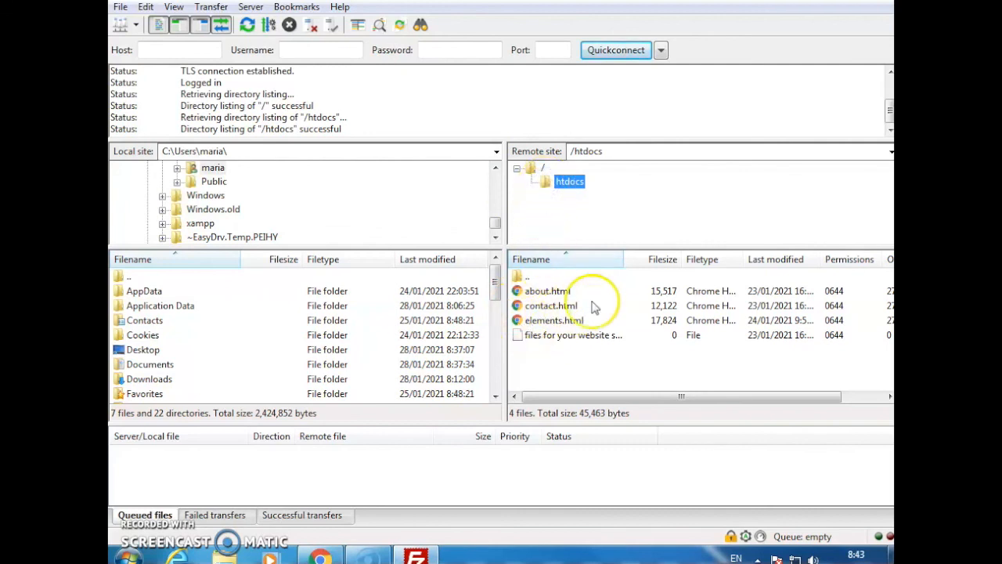
Delete about.html, contact.html and elements.html from the remote htdocs folder
left_click_drag(586, 290, 589, 316)
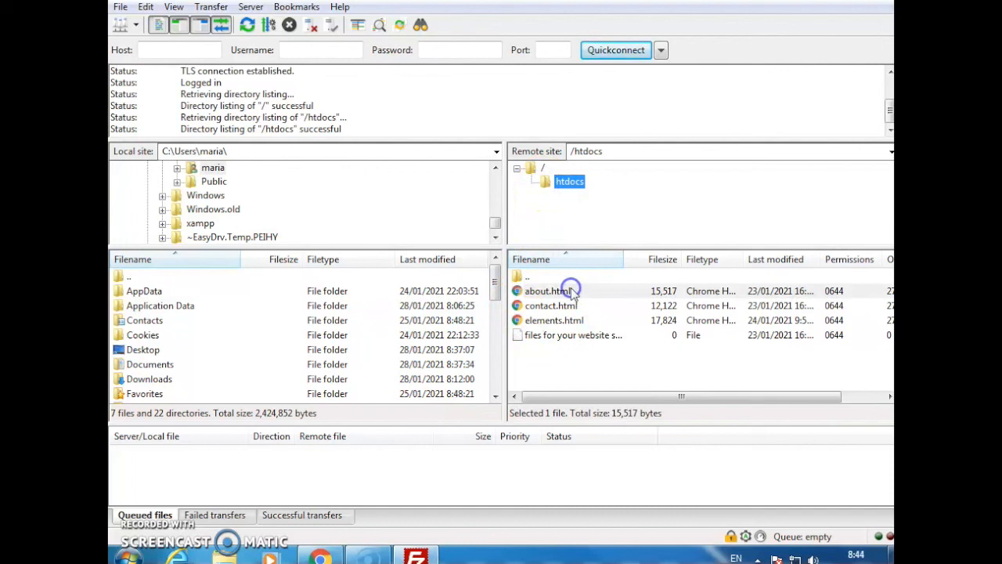
left_click(527, 290)
right_click(528, 289)
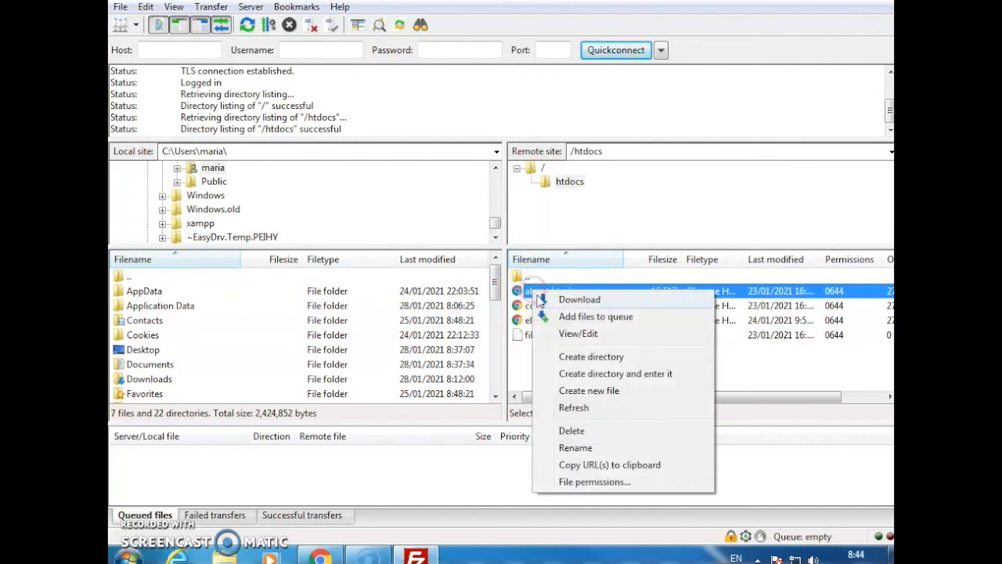
left_click(582, 433)
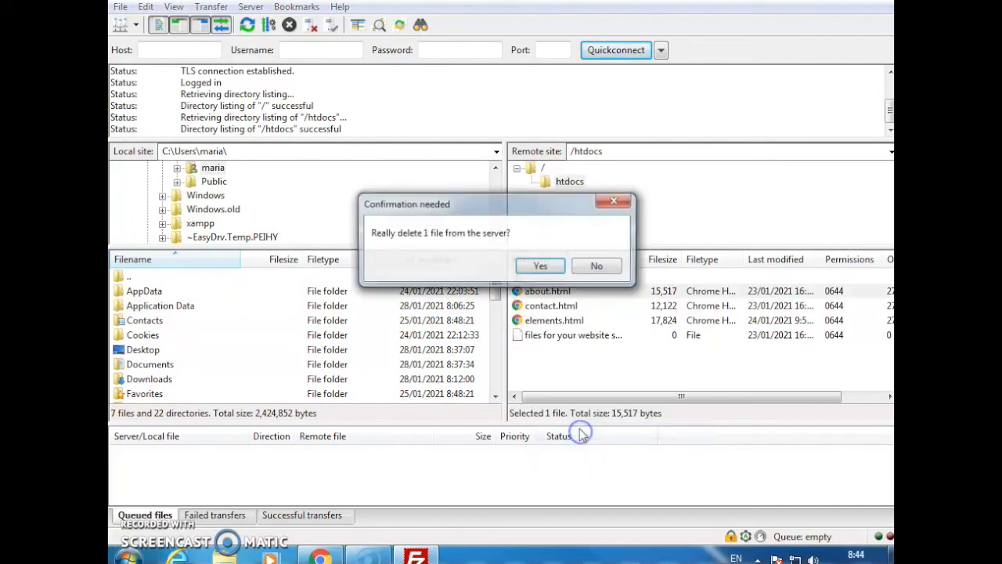
left_click(539, 267)
right_click(543, 291)
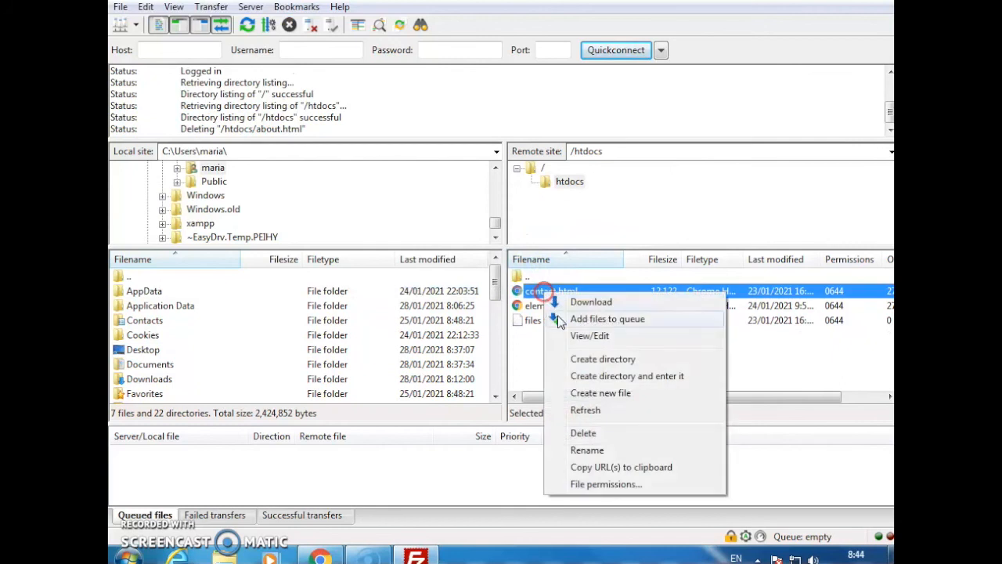
left_click(573, 430)
left_click(550, 267)
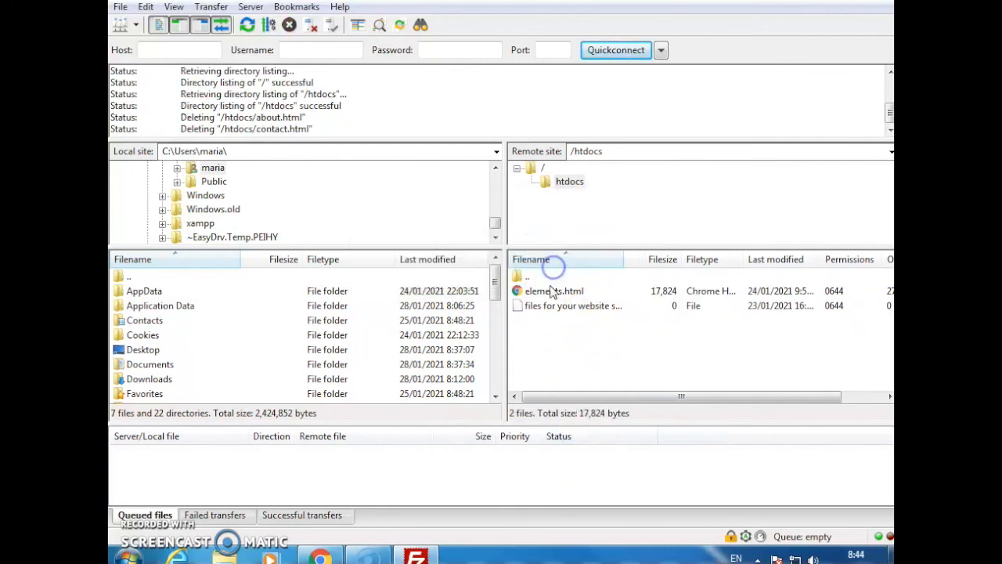
left_click(537, 292)
right_click(537, 296)
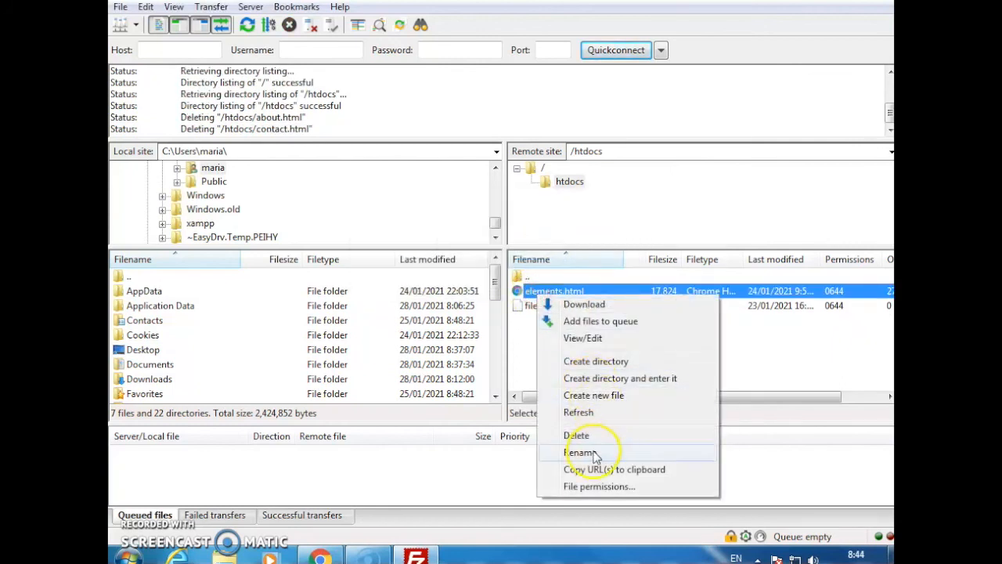
left_click(583, 431)
left_click(541, 267)
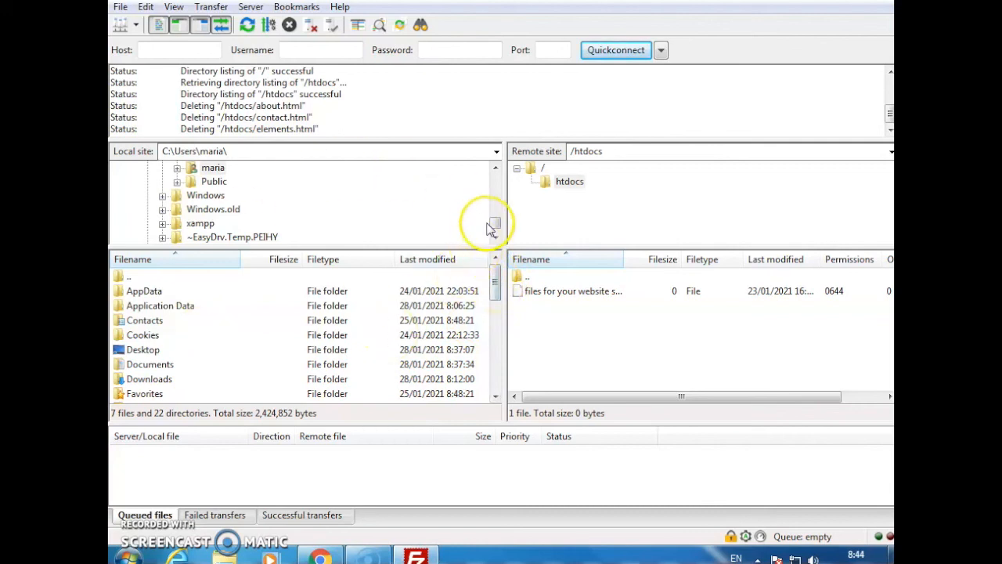
Show the Desktop folder's contents on the local side
left_click_drag(495, 227, 496, 169)
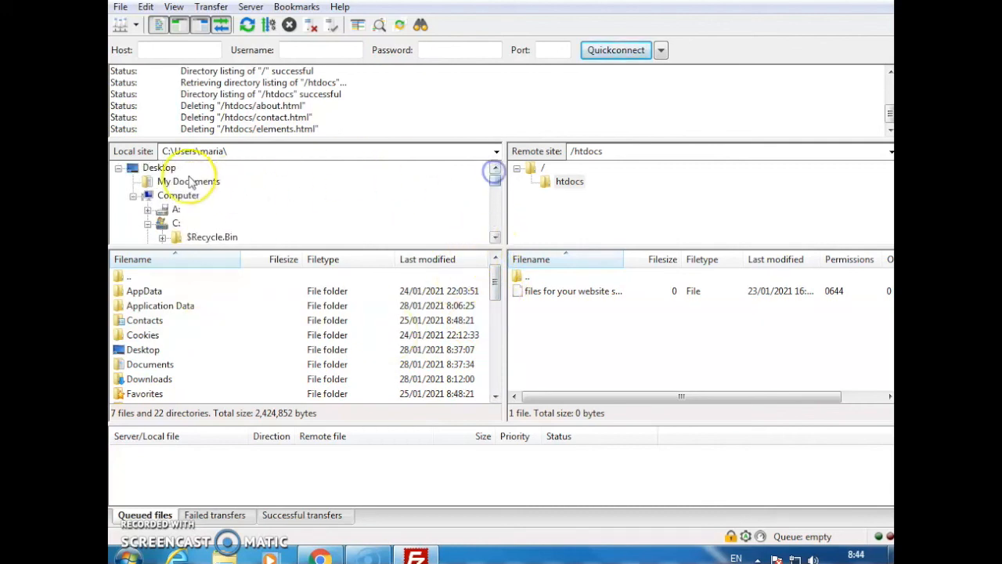
left_click(152, 169)
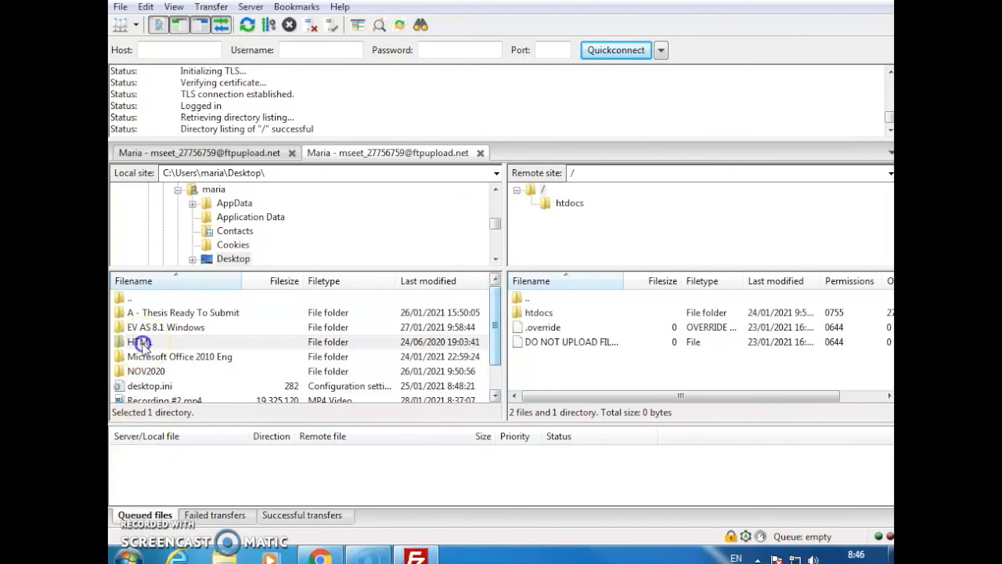
Try to upload the local HTML folder from the Desktop to the remote site's root directory
left_click(141, 345)
right_click(142, 345)
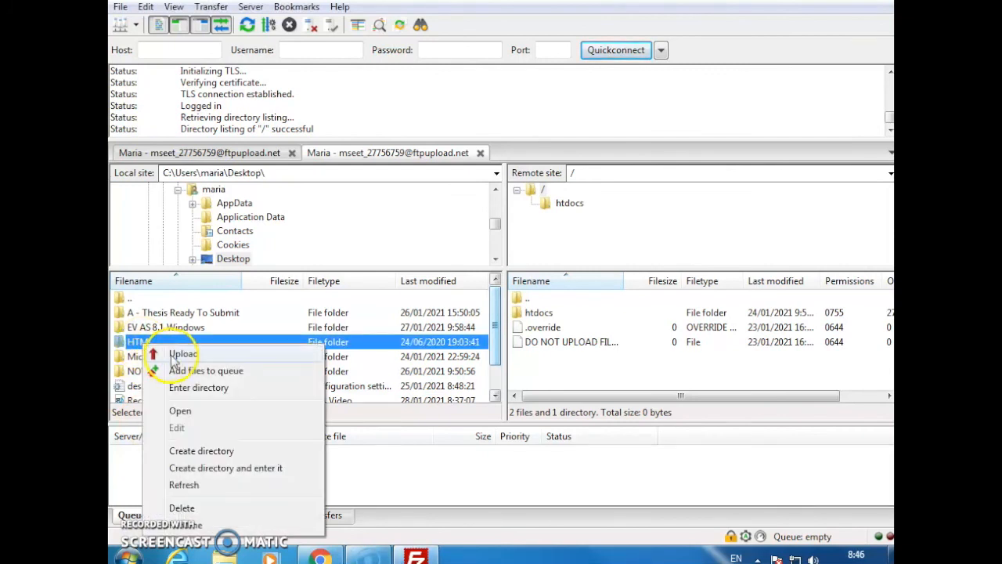
left_click(135, 343)
left_click_drag(135, 343, 550, 358)
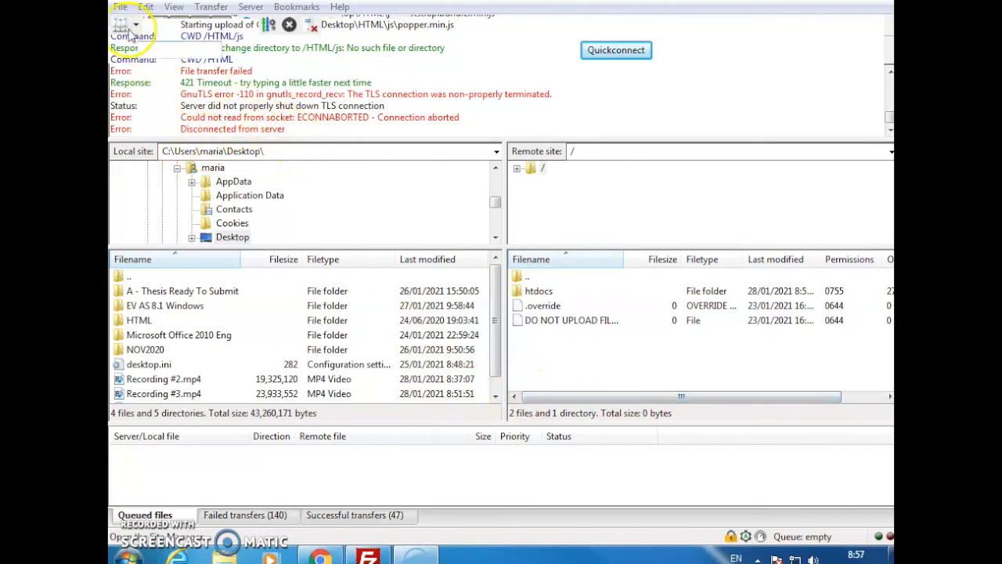
Reconnect to the saved ftpupload.net site with logon type Ask for password, establishing the connection in a new tab
left_click(119, 24)
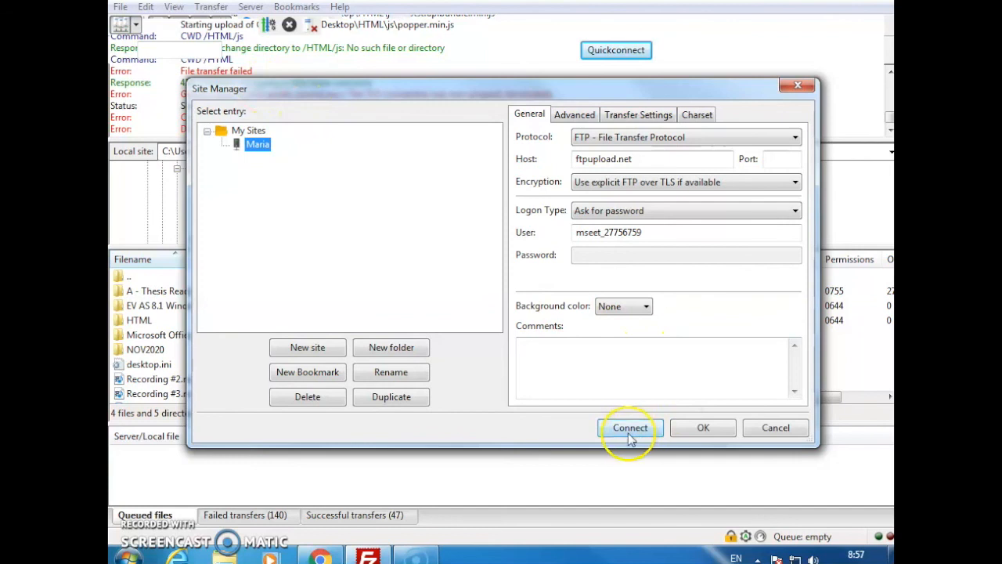
left_click(647, 211)
left_click(605, 235)
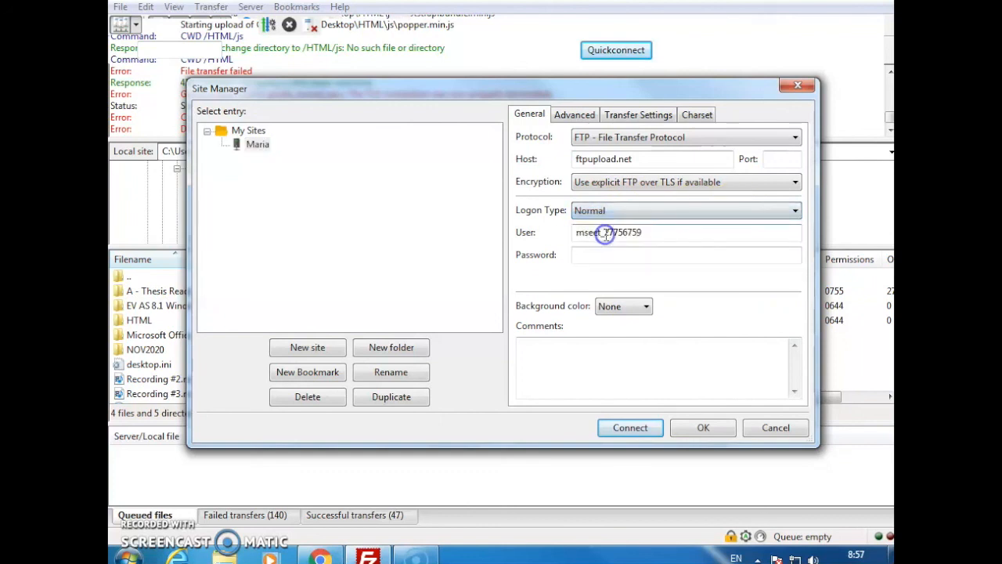
left_click(670, 213)
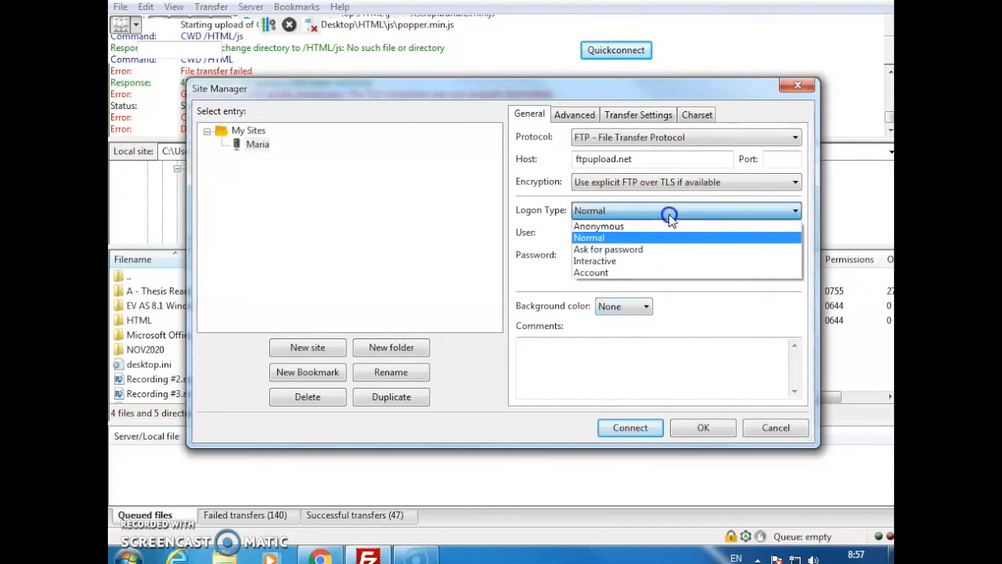
left_click(673, 249)
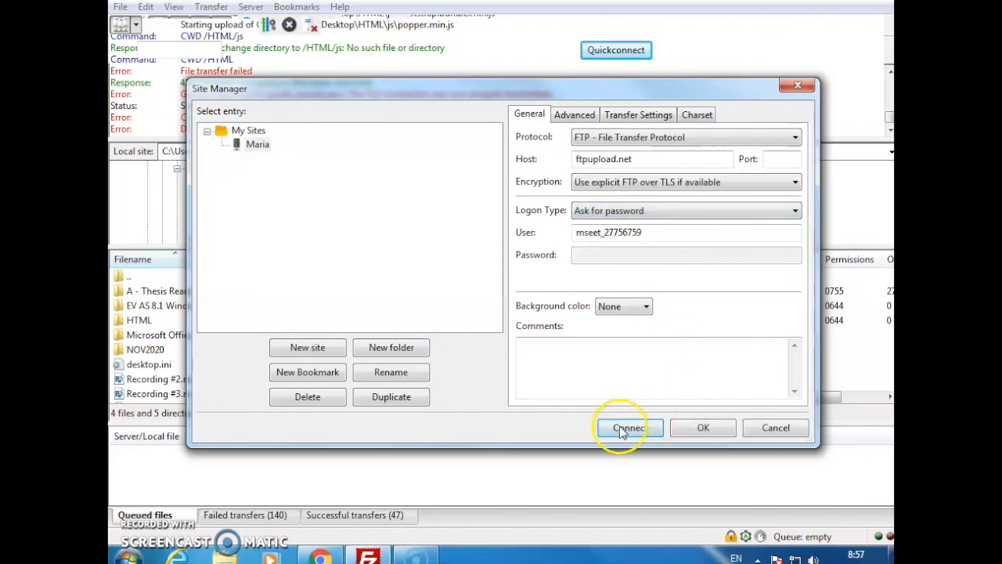
left_click(622, 429)
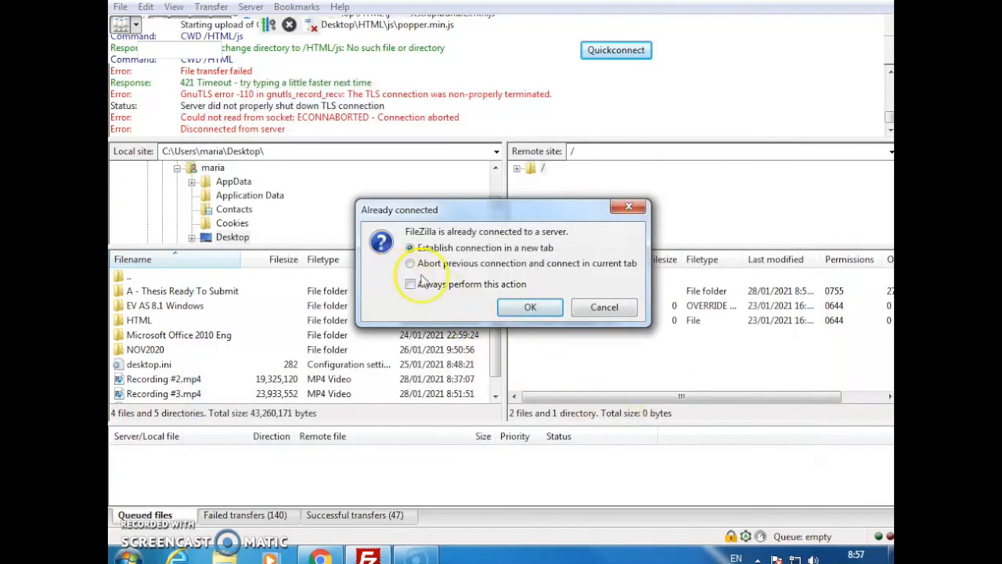
left_click(529, 307)
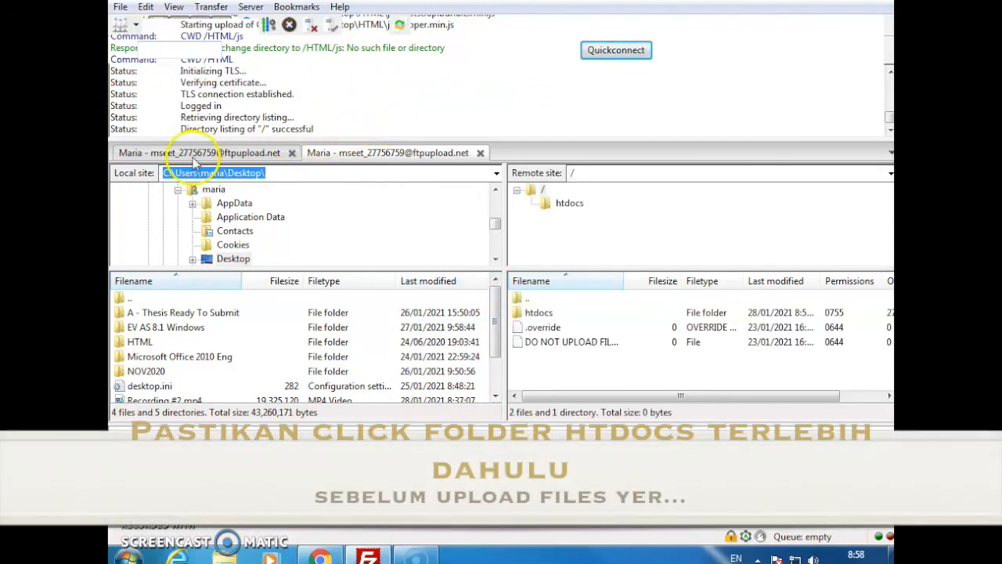
Open the remote htdocs folder and upload the HTML folder from the local Desktop into it
left_click(548, 207)
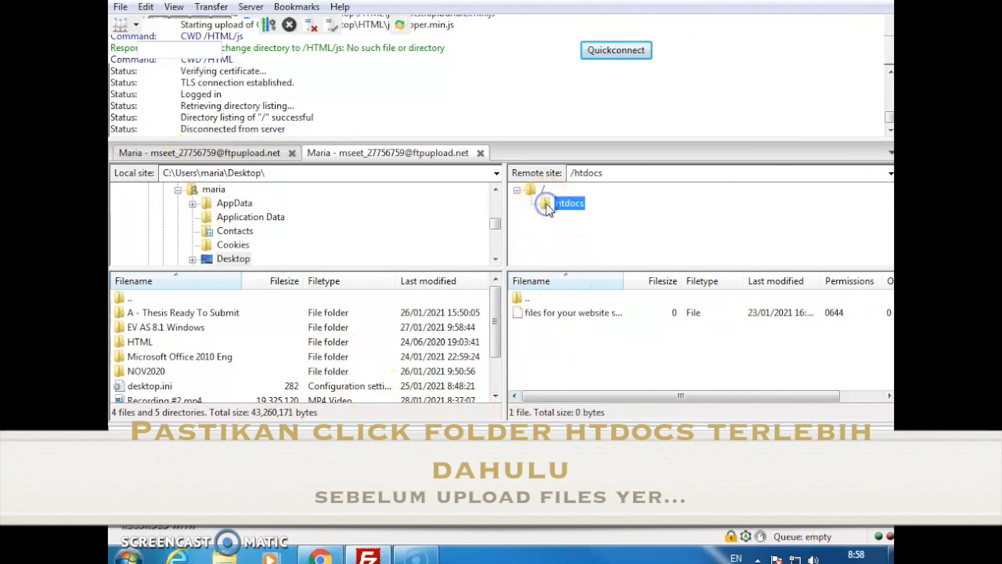
left_click(133, 343)
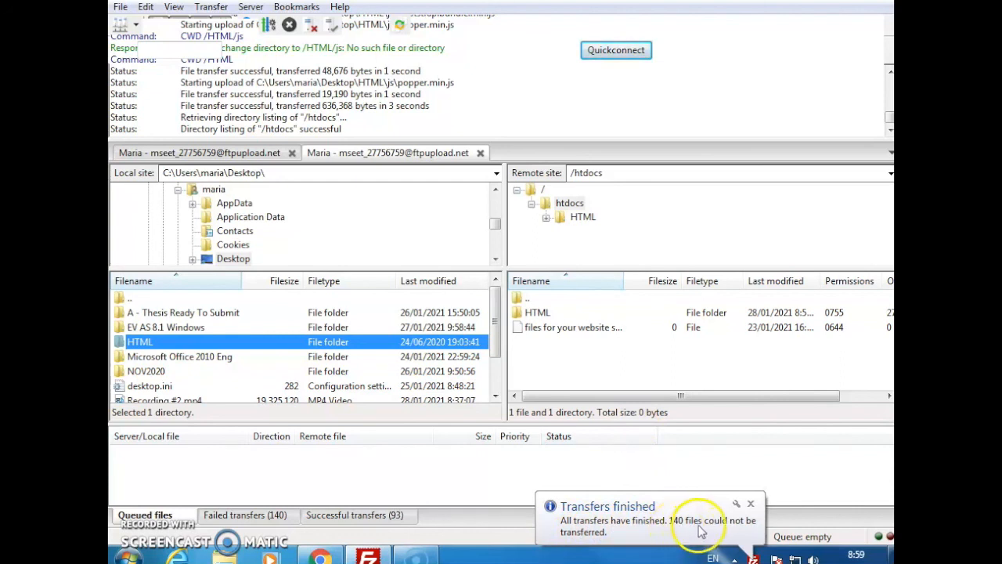
left_click(652, 456)
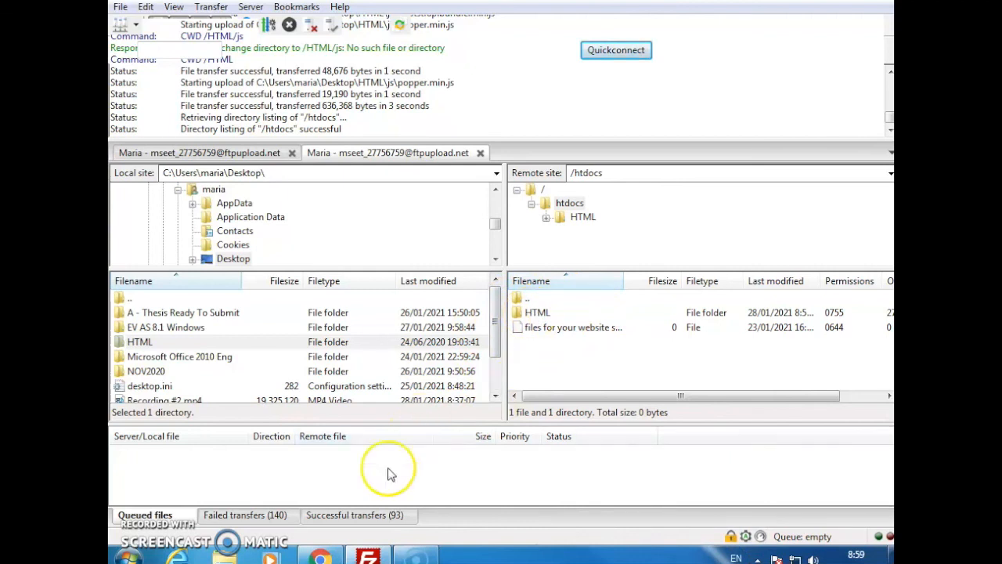
Switch to Chrome, visit the hosted domain from the AeonFree domain information, and open its HTML directory
left_click(319, 558)
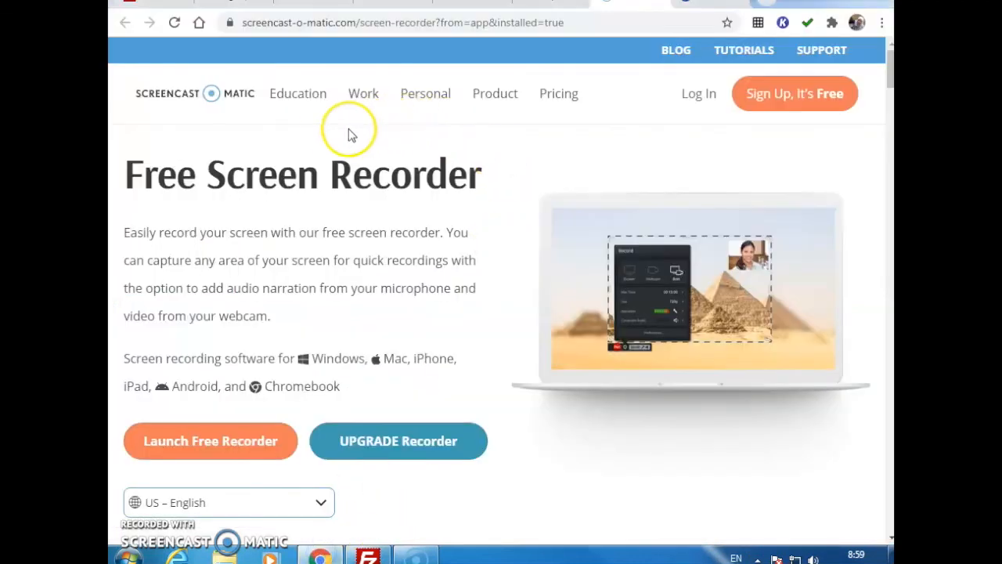
left_click(469, 5)
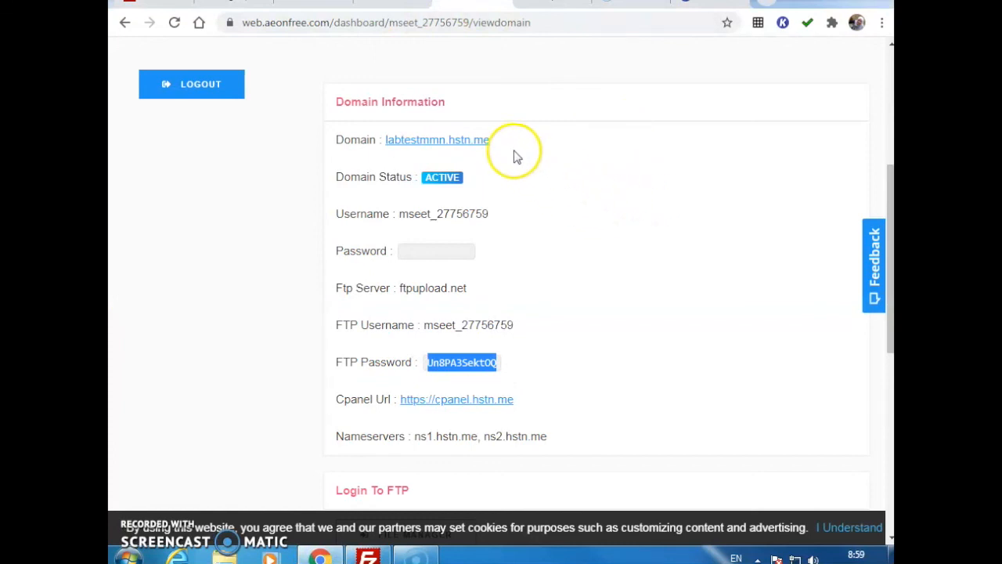
left_click(441, 142)
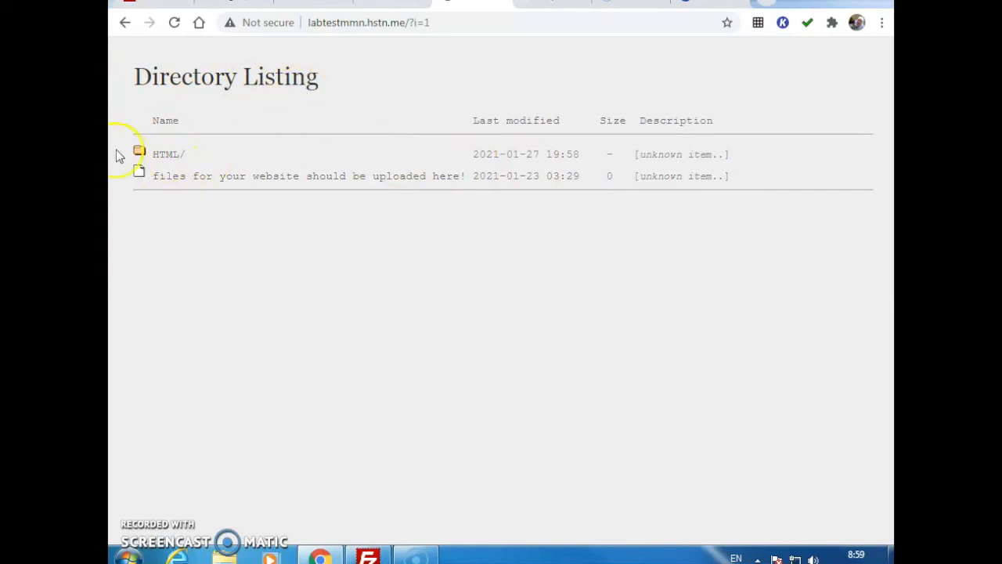
left_click(167, 154)
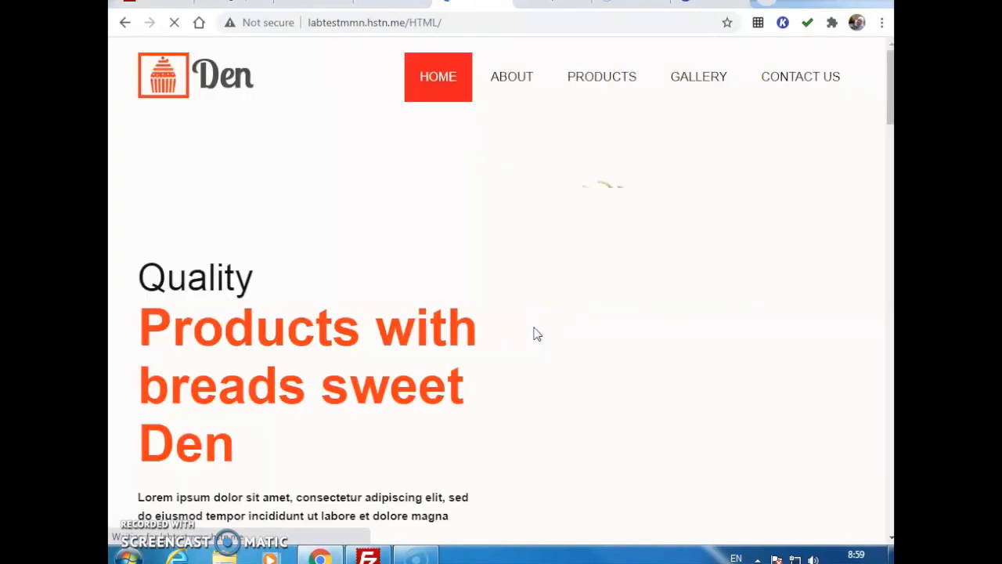
Examine the uploaded bakery website's sections, including its products, gallery and contact form
scroll(711, 262, "down", 15)
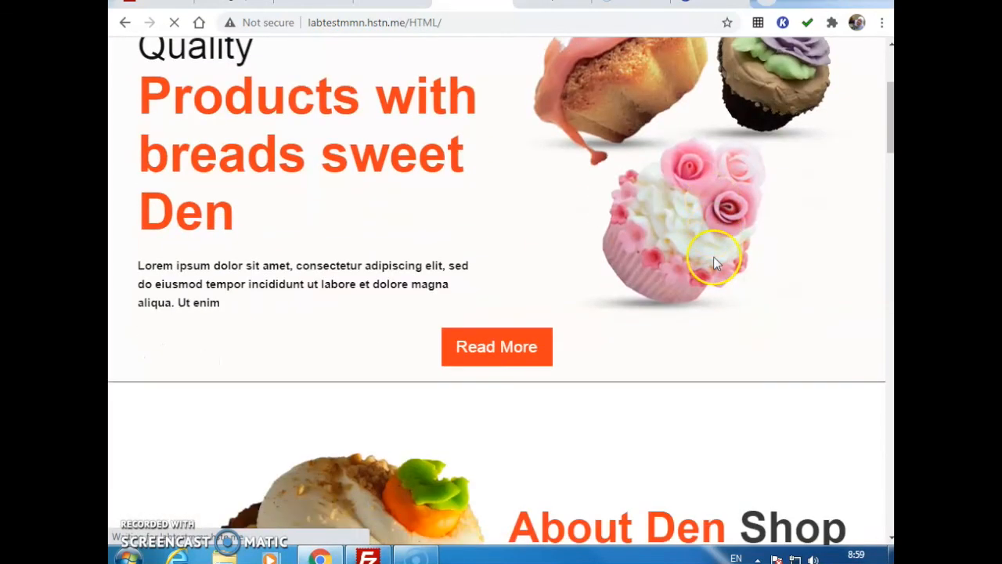
scroll(728, 265, "down", 13)
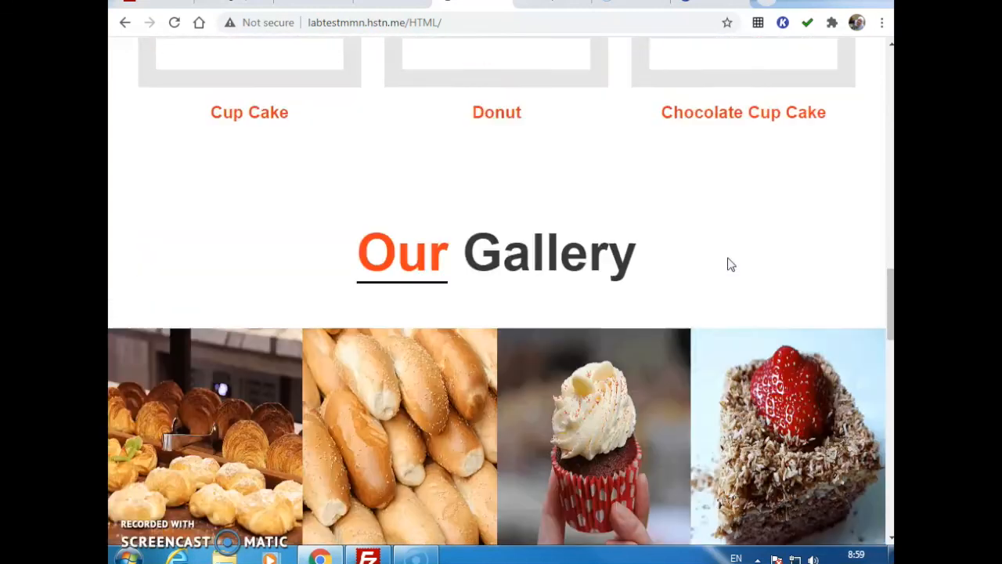
scroll(727, 265, "up", 15)
scroll(728, 265, "up", 10)
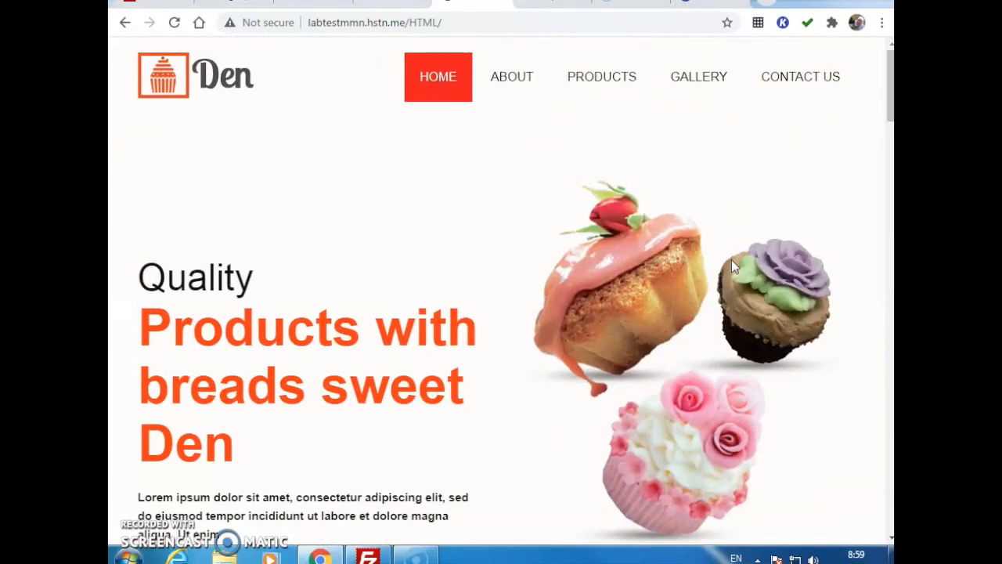
scroll(732, 265, "down", 15)
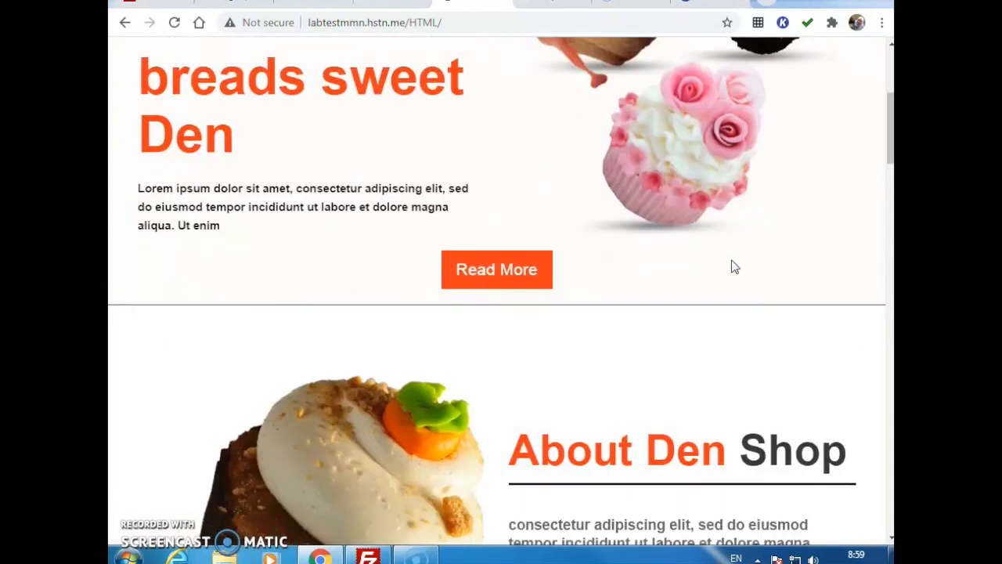
scroll(735, 267, "down", 10)
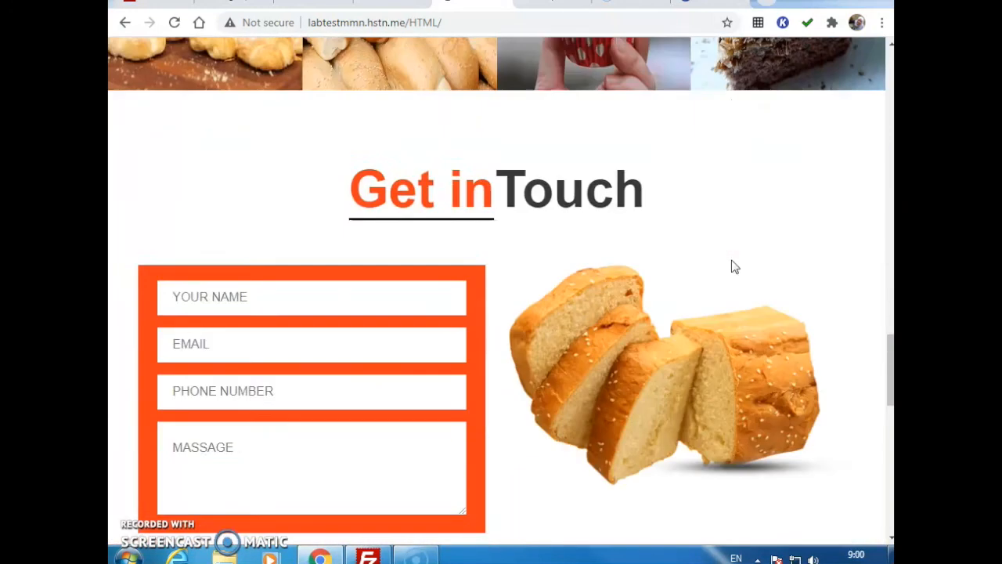
scroll(735, 267, "up", 9)
scroll(734, 267, "up", 15)
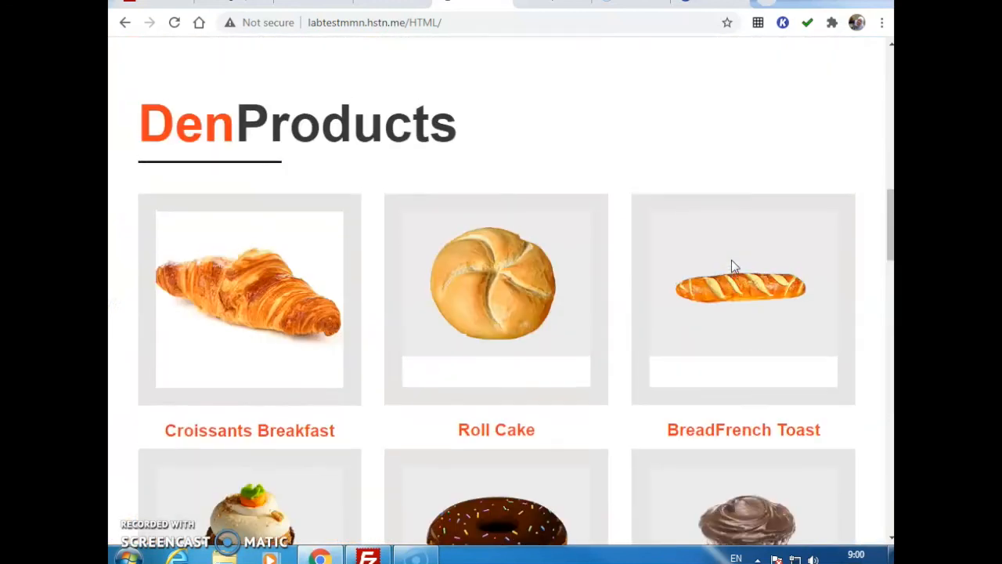
left_click(581, 321)
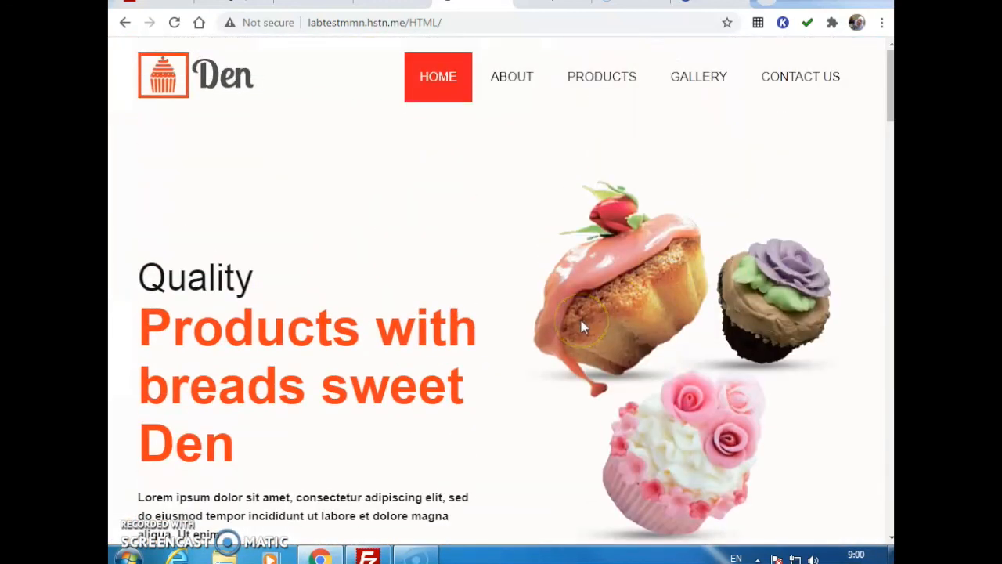